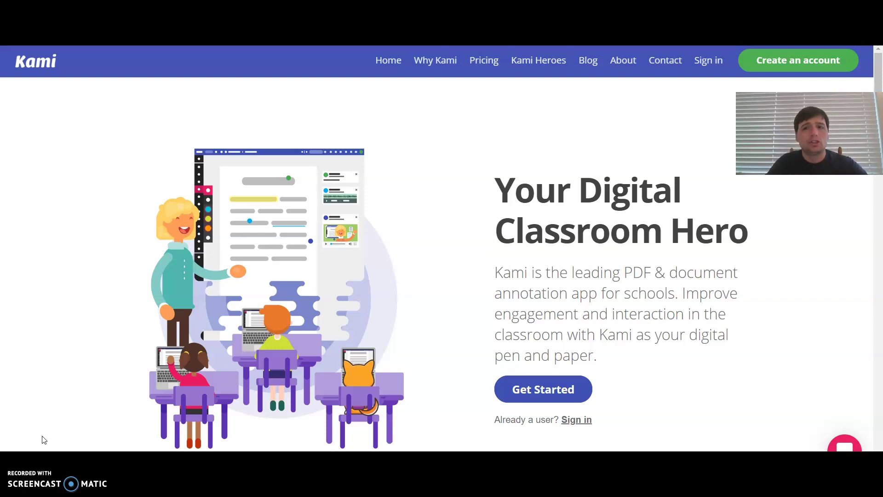
- Enter the Kami app from the homepage's Get Started button and open the OCR tool
{"action": "left_click", "coordinate": [46, 424]}
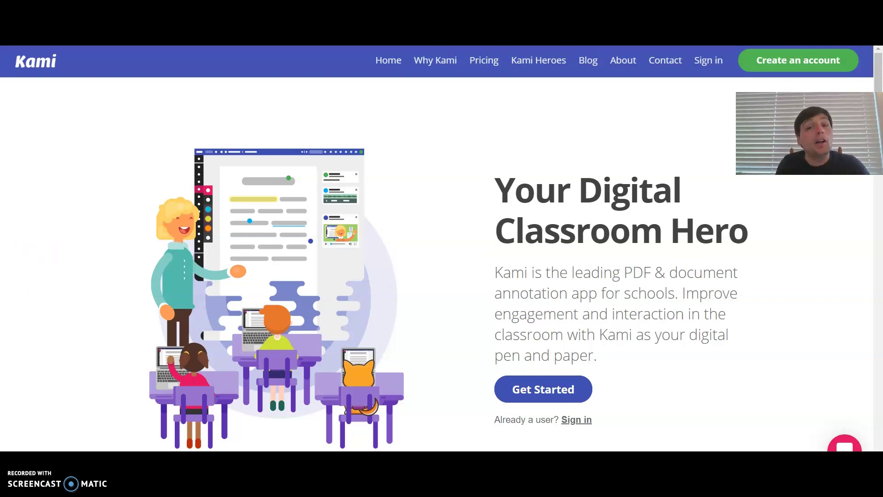
{"action": "left_click", "coordinate": [446, 366]}
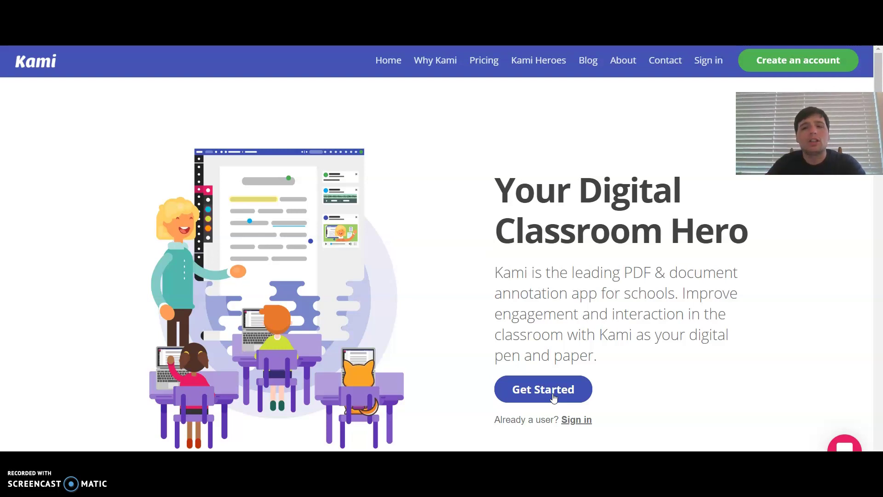
{"action": "left_click", "coordinate": [527, 390]}
{"action": "left_click", "coordinate": [529, 390]}
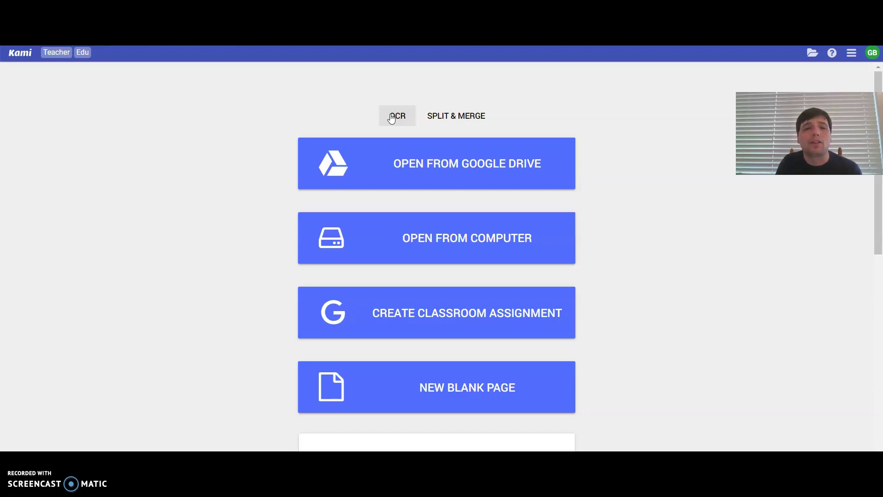
{"action": "left_click", "coordinate": [391, 118]}
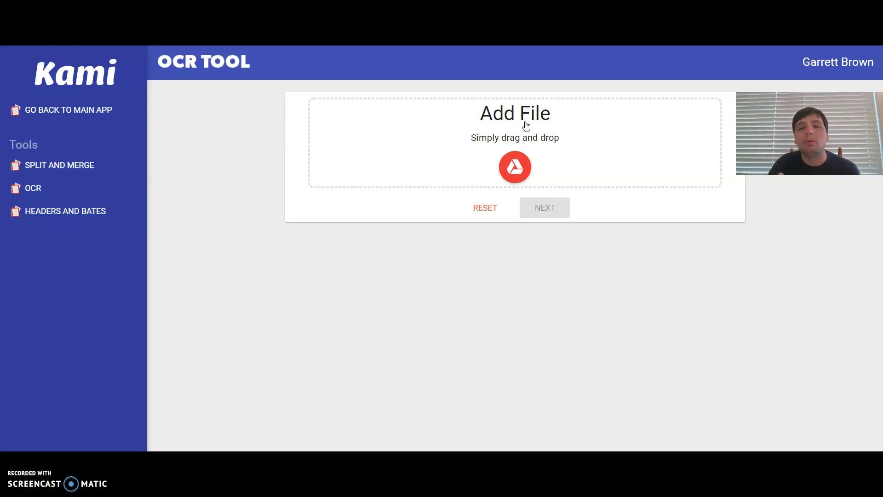
- Add Non-text-searchable.pdf from the computer to the OCR tool and proceed to the next step
{"action": "left_click", "coordinate": [526, 123]}
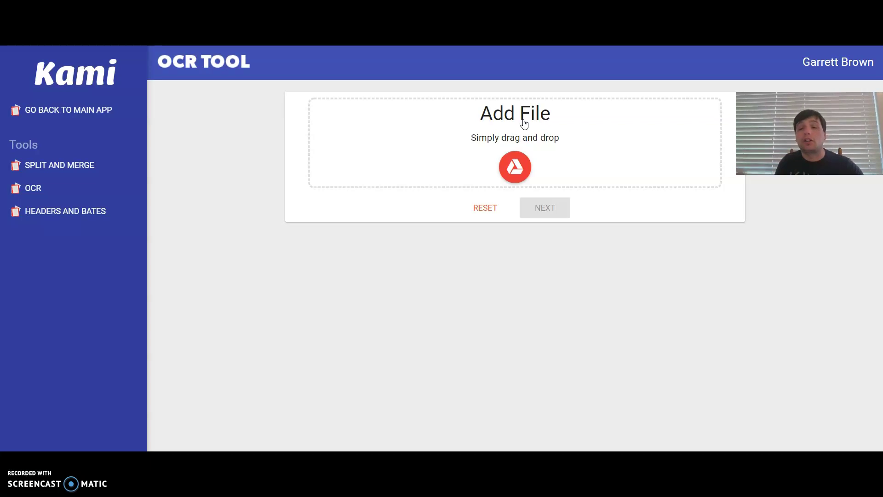
{"action": "left_click", "coordinate": [524, 120]}
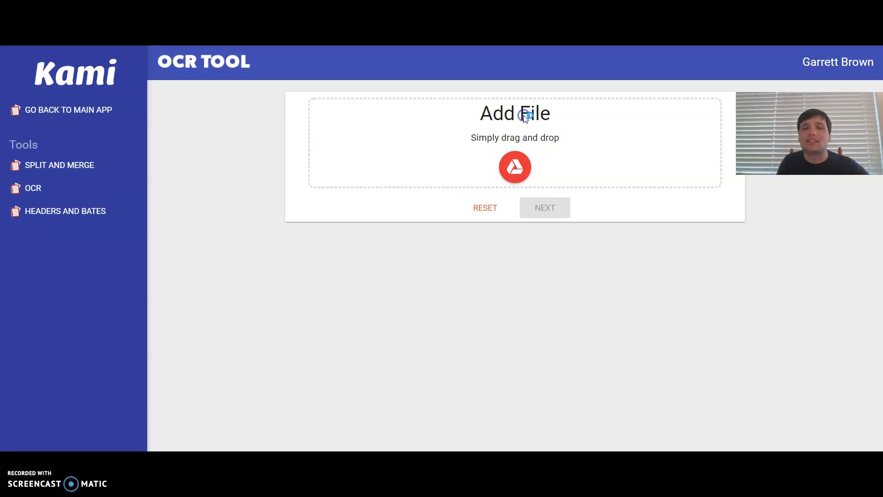
{"action": "left_click", "coordinate": [306, 100]}
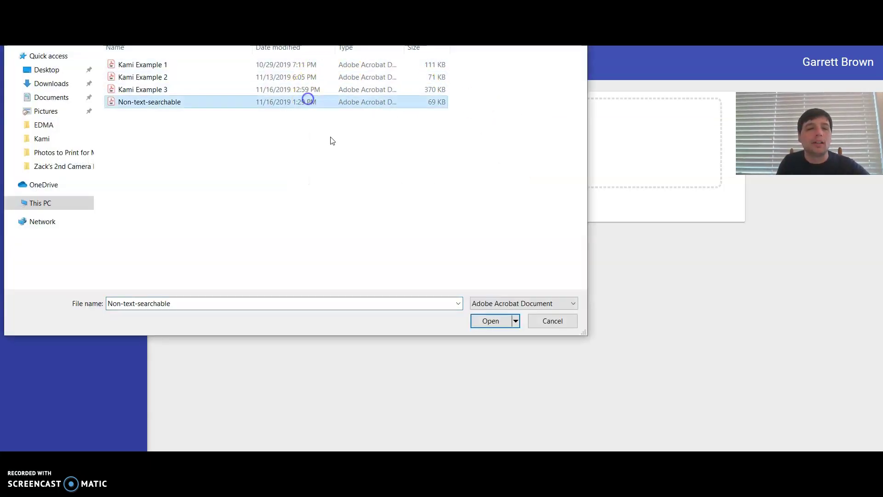
{"action": "left_click", "coordinate": [476, 324]}
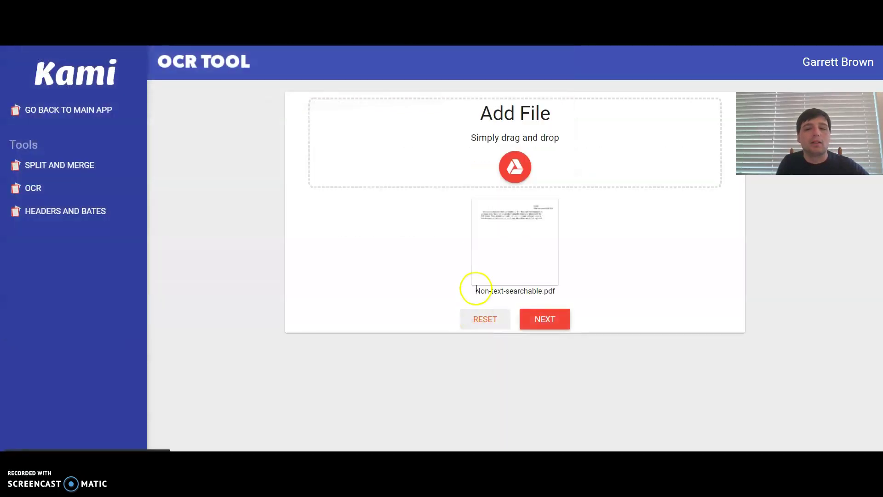
{"action": "left_click", "coordinate": [545, 324]}
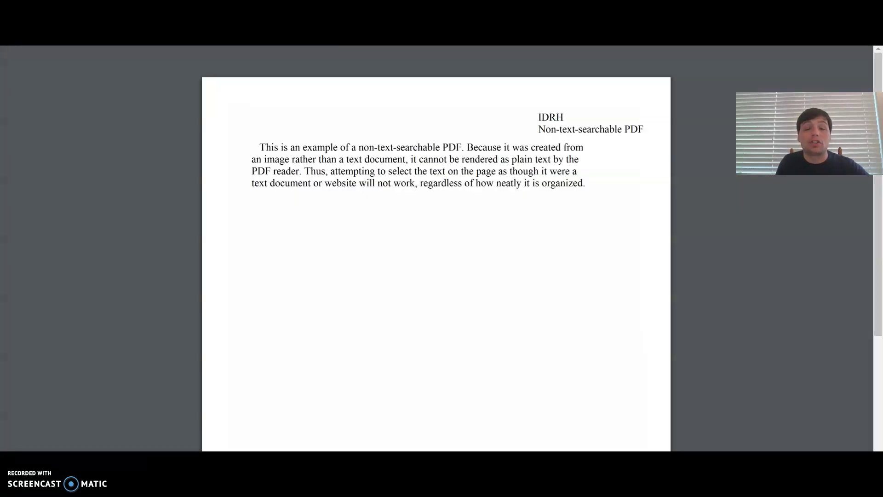
{"action": "left_click", "coordinate": [375, 162]}
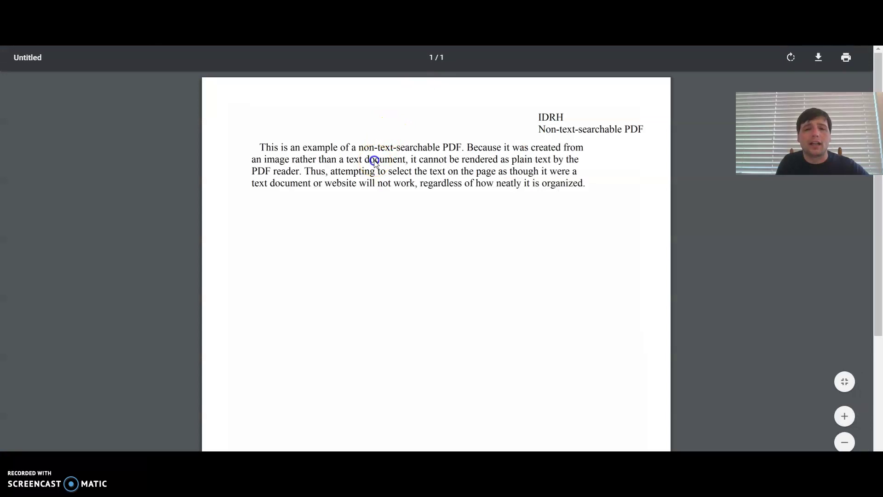
{"action": "double_click", "coordinate": [479, 153]}
{"action": "left_click", "coordinate": [432, 184]}
{"action": "left_click", "coordinate": [478, 153]}
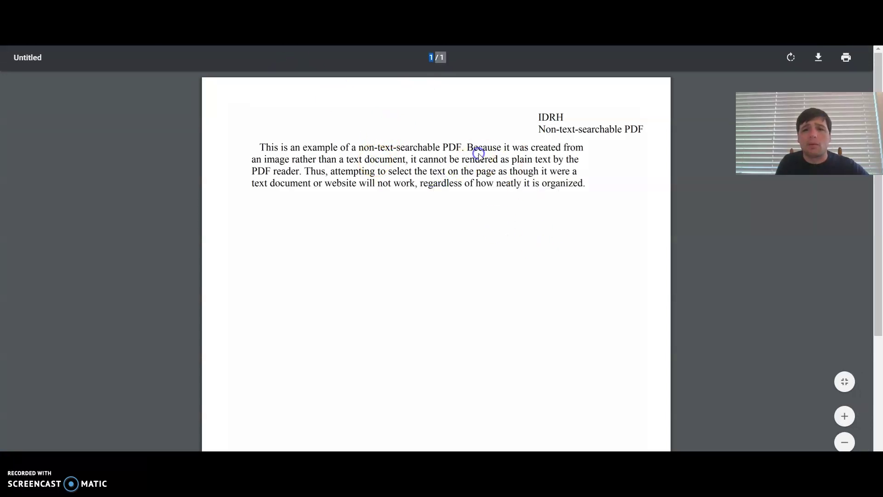
{"action": "left_click", "coordinate": [614, 238]}
{"action": "left_click", "coordinate": [472, 58]}
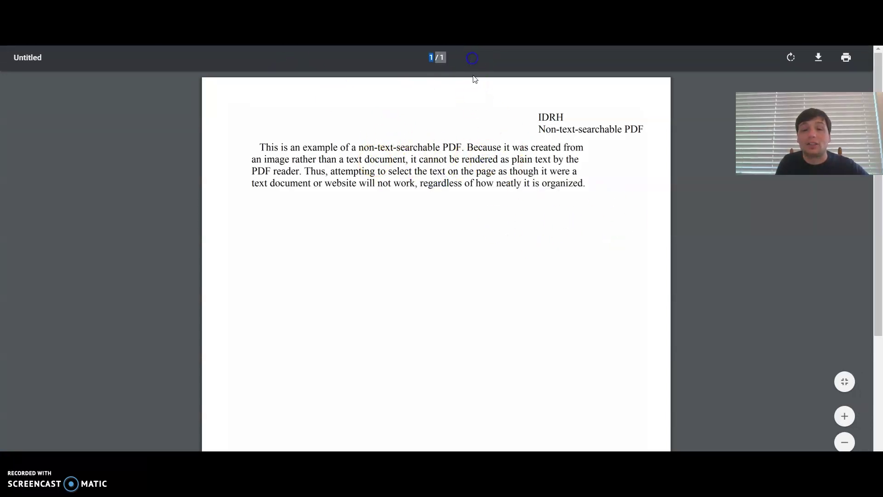
{"action": "left_click", "coordinate": [473, 155]}
{"action": "left_click", "coordinate": [474, 240]}
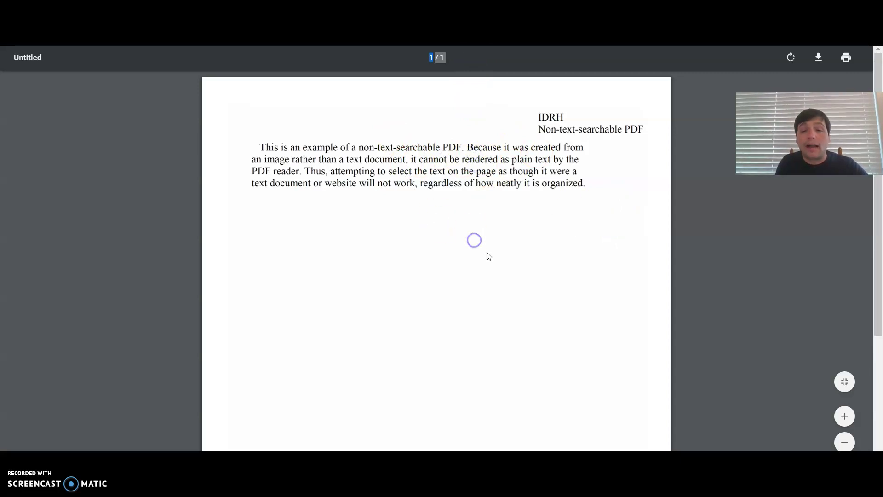
{"action": "scroll", "coordinate": [518, 199], "scroll_direction": "down", "scroll_amount": 1}
{"action": "scroll", "coordinate": [518, 199], "scroll_direction": "up", "scroll_amount": 1}
{"action": "scroll", "coordinate": [518, 200], "scroll_direction": "down", "scroll_amount": 3}
{"action": "scroll", "coordinate": [520, 203], "scroll_direction": "up", "scroll_amount": 1}
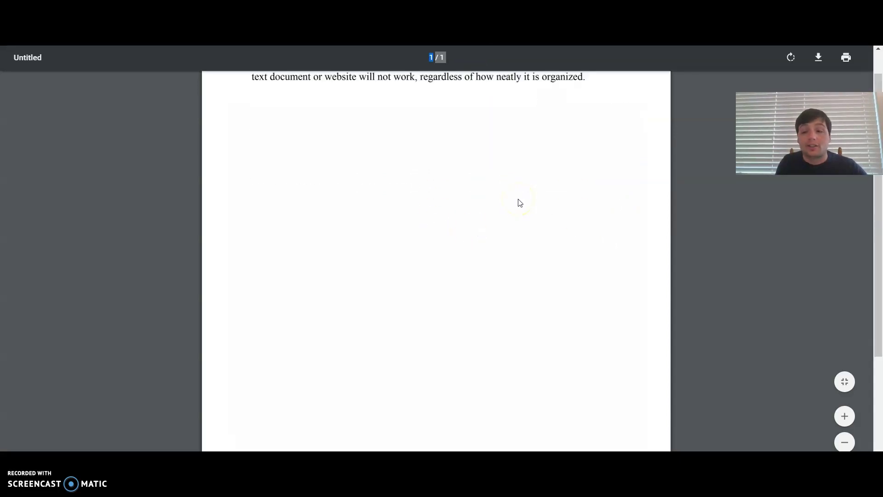
{"action": "scroll", "coordinate": [519, 203], "scroll_direction": "up", "scroll_amount": 2}
{"action": "left_click", "coordinate": [421, 120]}
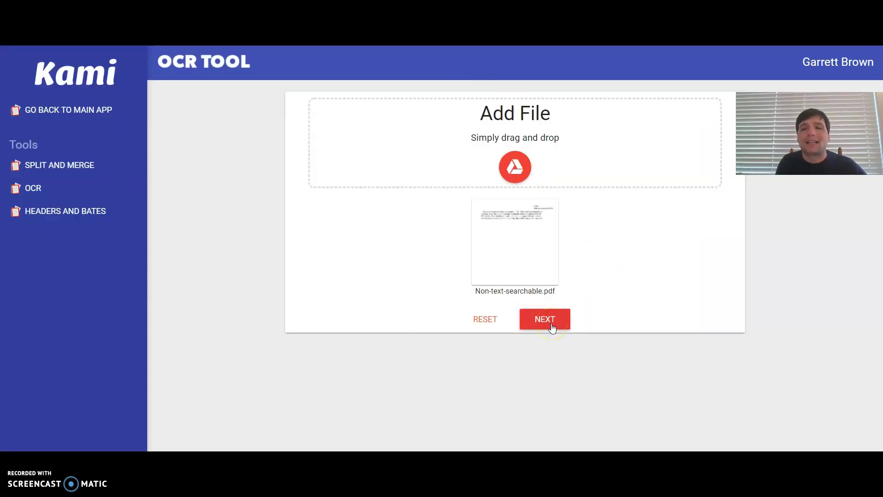
- Run OCR on Non-text-searchable.pdf and export the recognised result to Kami
{"action": "left_click", "coordinate": [552, 319]}
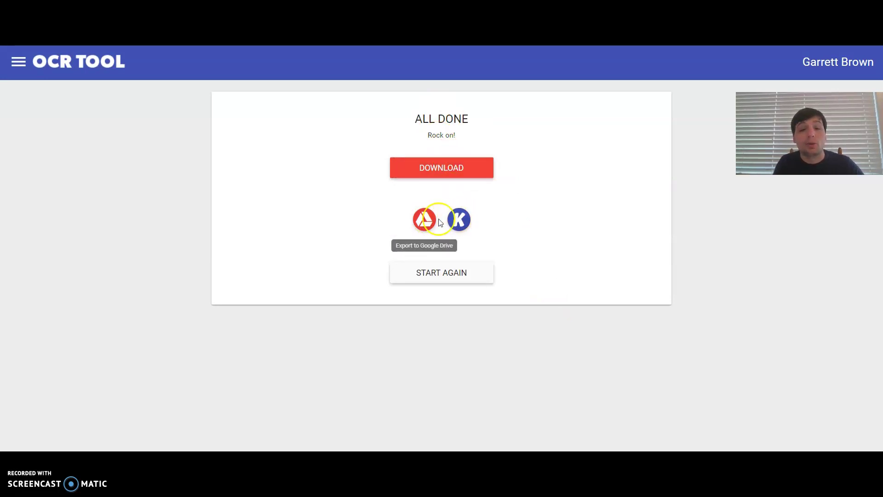
{"action": "left_click", "coordinate": [450, 222]}
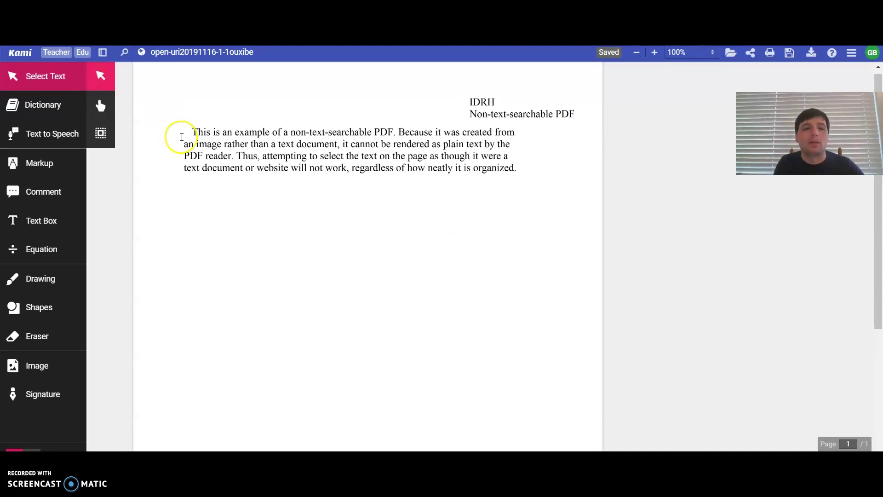
- Select the recognised paragraph, search the document for 'website', then clear the search
{"action": "left_click_drag", "start_coordinate": [186, 133], "coordinate": [459, 168]}
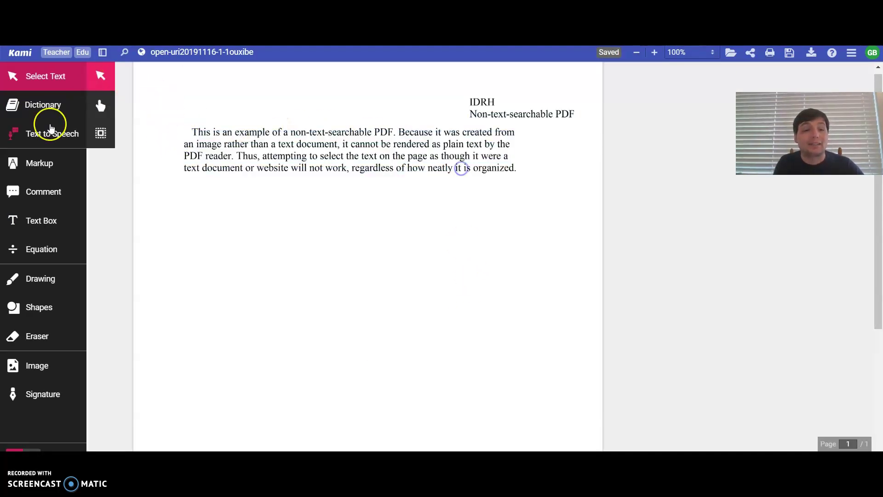
{"action": "key", "text": "ctrl+f"}
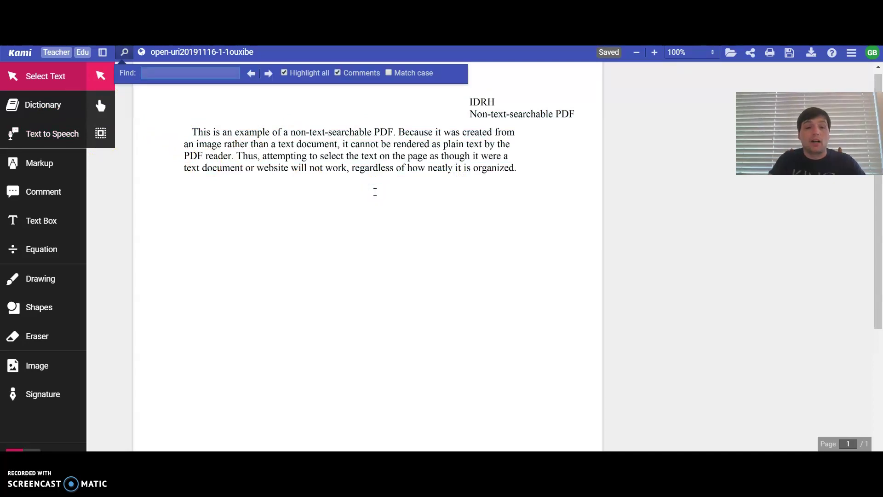
{"action": "type", "text": "website"}
{"action": "left_click", "coordinate": [391, 146]}
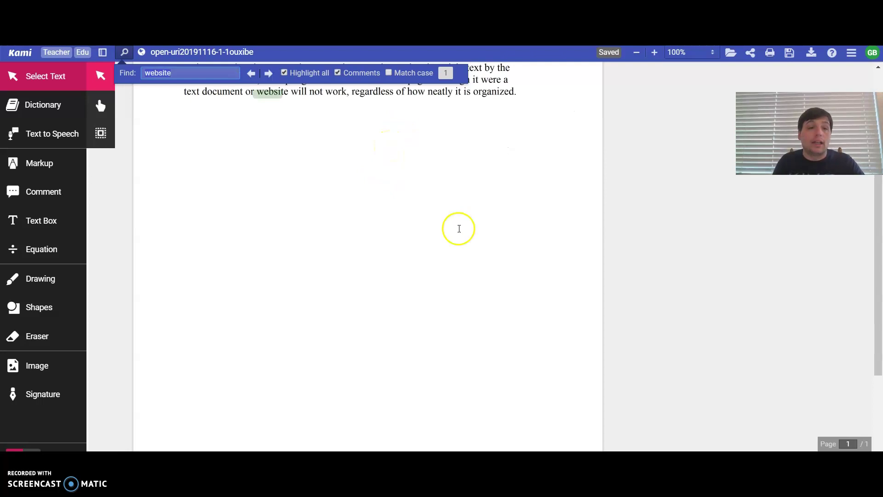
{"action": "scroll", "coordinate": [272, 207], "scroll_direction": "up", "scroll_amount": 2}
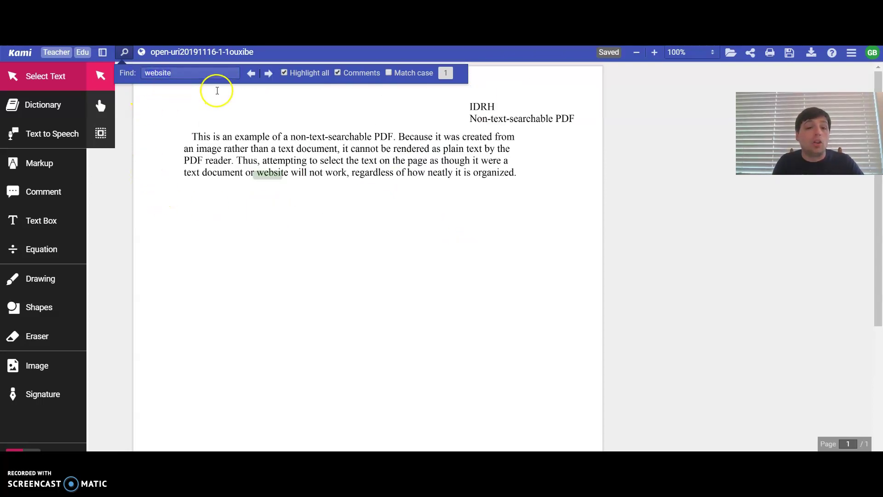
{"action": "key", "text": "BackSpace"}
{"action": "key", "text": "BackSpace"}
{"action": "key", "text": "BackSpace"}
{"action": "key", "text": "BackSpace"}
{"action": "key", "text": "BackSpace"}
{"action": "key", "text": "BackSpace"}
{"action": "key", "text": "BackSpace"}
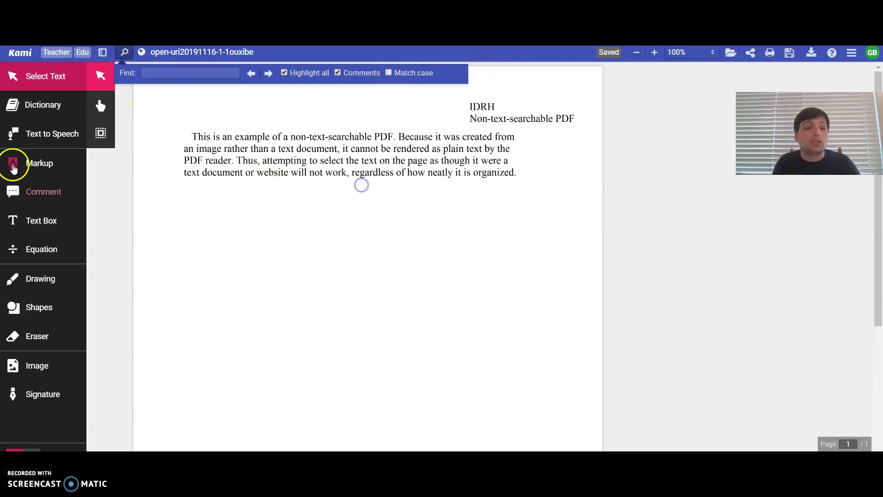
- Have Text to Speech read the selected paragraph aloud, then stop it
{"action": "left_click", "coordinate": [35, 124]}
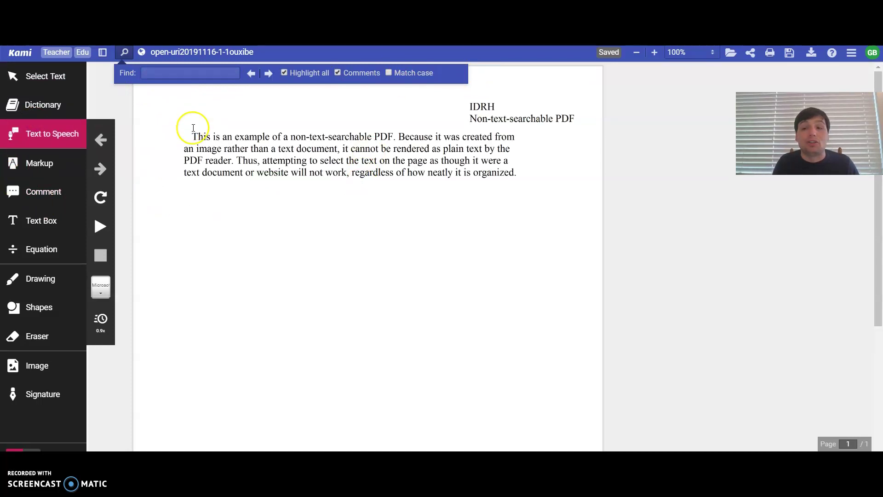
{"action": "left_click_drag", "start_coordinate": [191, 137], "coordinate": [497, 175]}
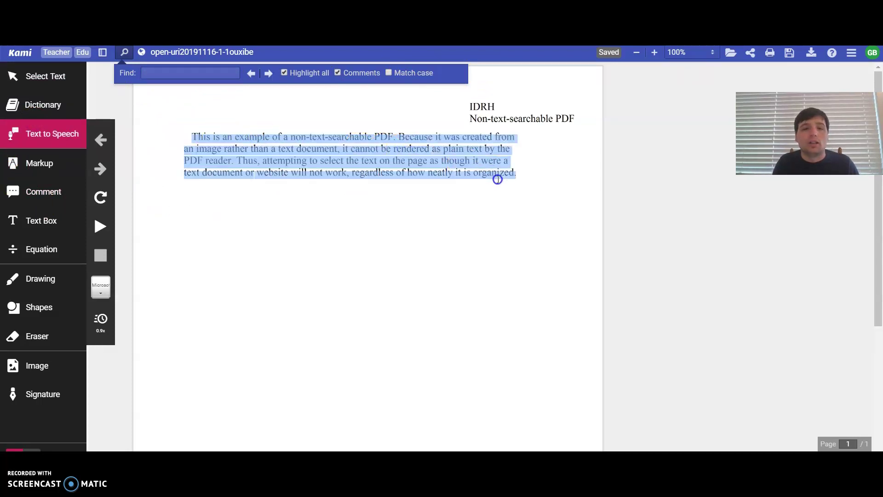
{"action": "left_click", "coordinate": [101, 226]}
{"action": "left_click", "coordinate": [101, 255]}
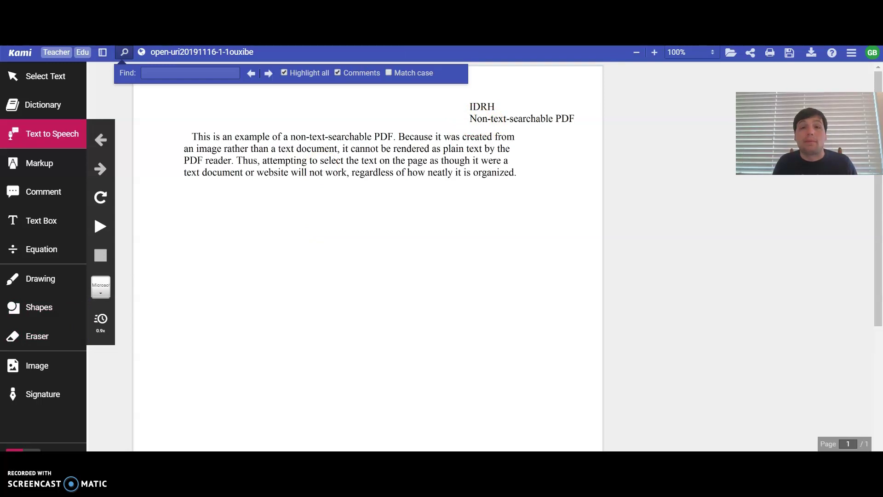
- Return to Kami home and load Kami Example 3 into the Split & Merge tool
{"action": "key", "text": "ctrl+w"}
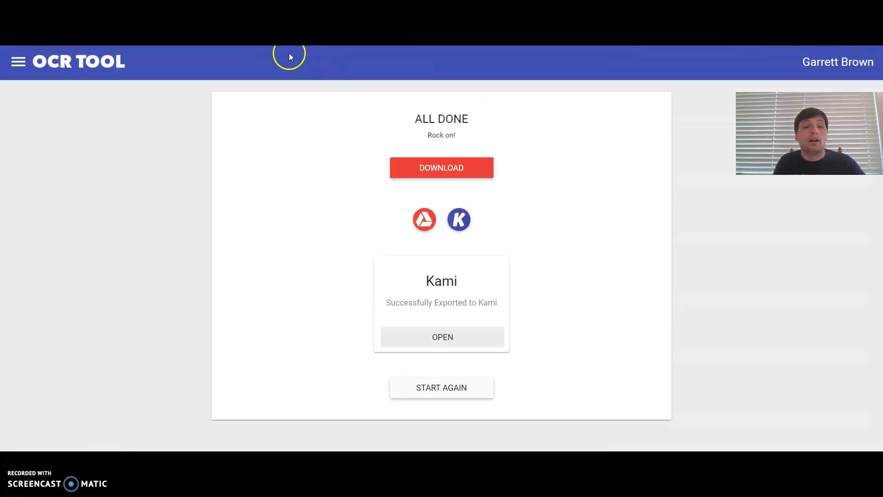
{"action": "key", "text": "ctrl+w"}
{"action": "key", "text": "ctrl+w"}
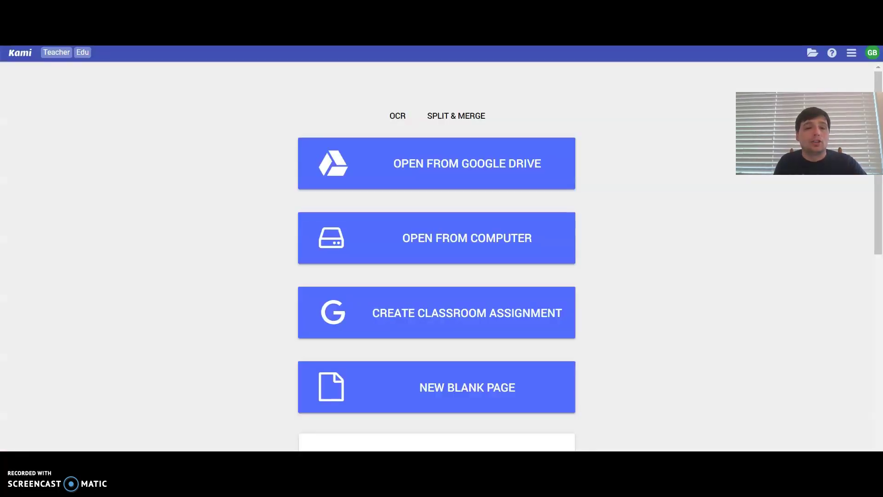
{"action": "left_click", "coordinate": [461, 122]}
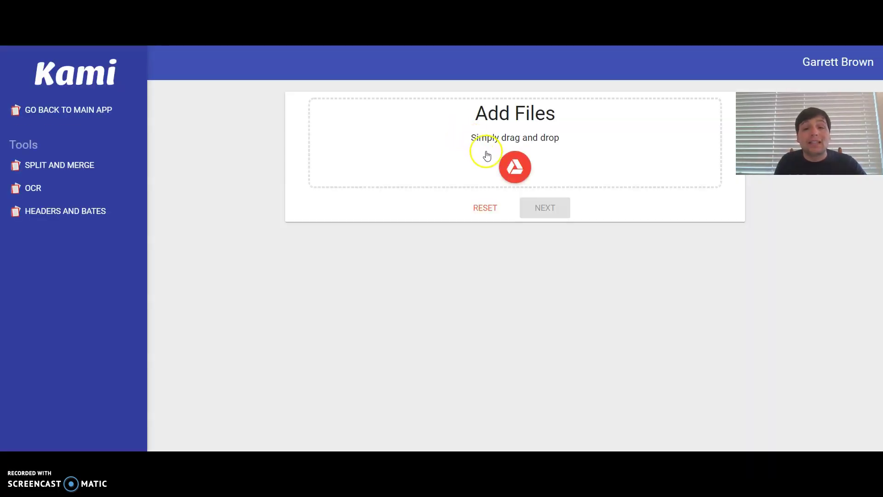
{"action": "left_click", "coordinate": [489, 100]}
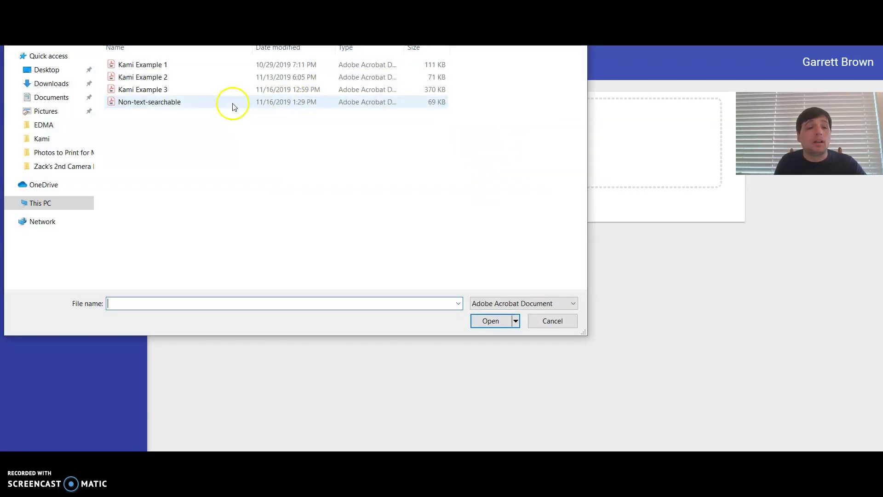
{"action": "double_click", "coordinate": [235, 91]}
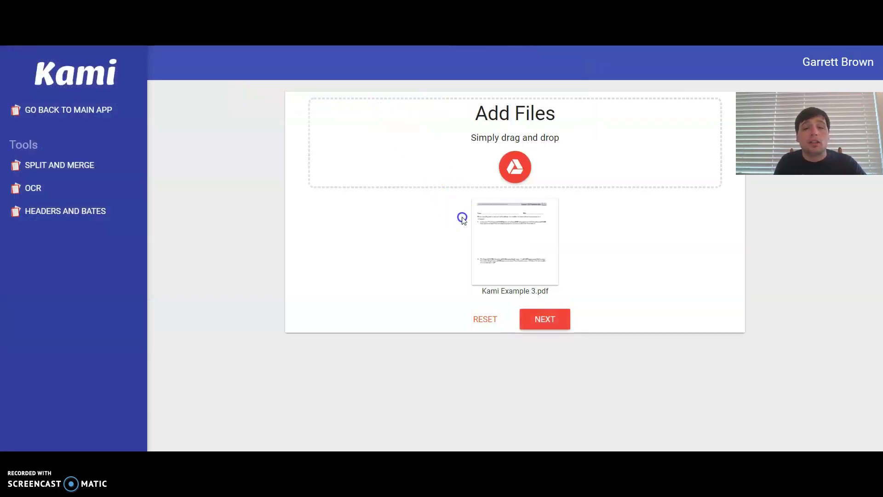
- Split page 2 of Kami Example 3 into its own file, then rejoin it beside page 1
{"action": "left_click", "coordinate": [541, 319]}
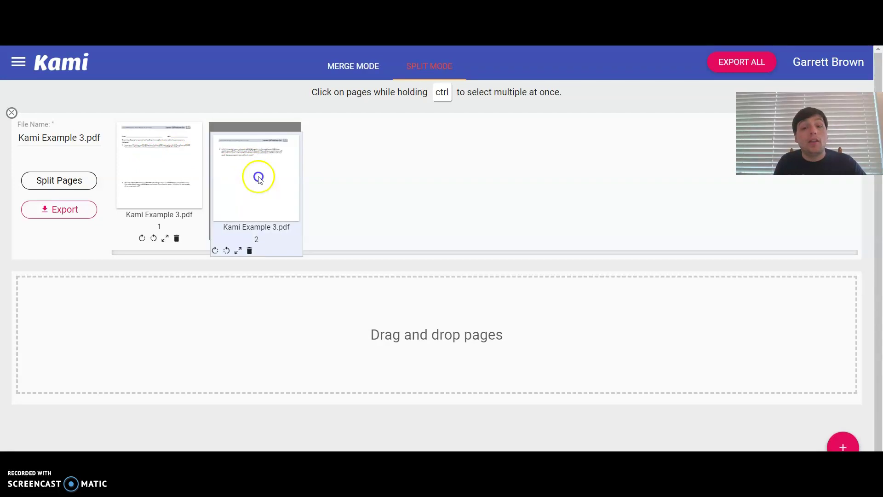
{"action": "left_click_drag", "start_coordinate": [258, 179], "coordinate": [198, 294]}
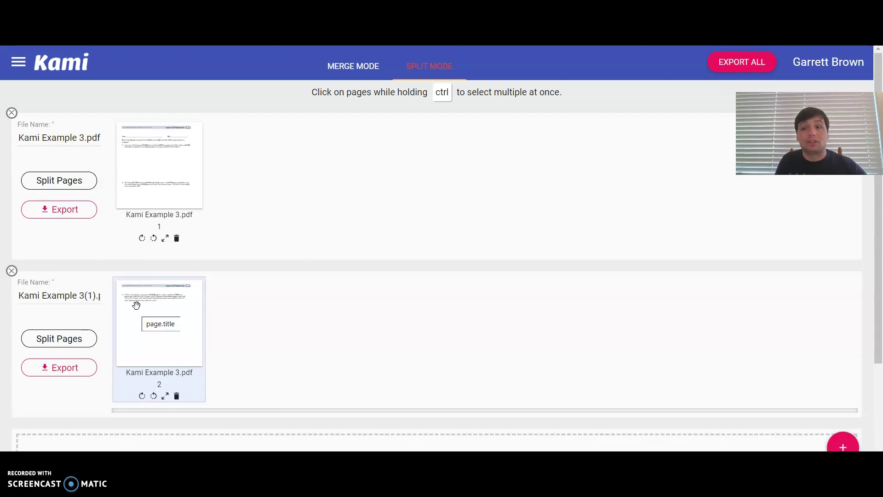
{"action": "left_click_drag", "start_coordinate": [137, 305], "coordinate": [276, 127]}
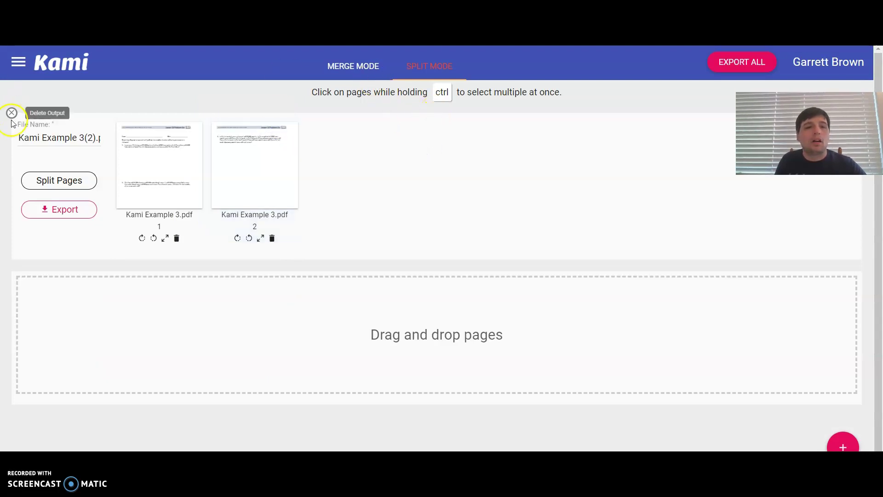
- Add Kami Example 1 in Merge Mode and view it as a second output in Split Mode
{"action": "left_click", "coordinate": [352, 65]}
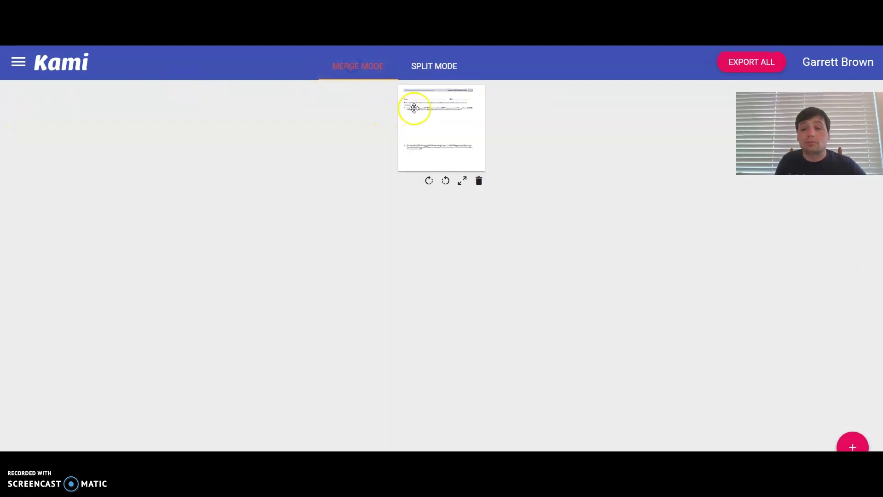
{"action": "left_click", "coordinate": [855, 445]}
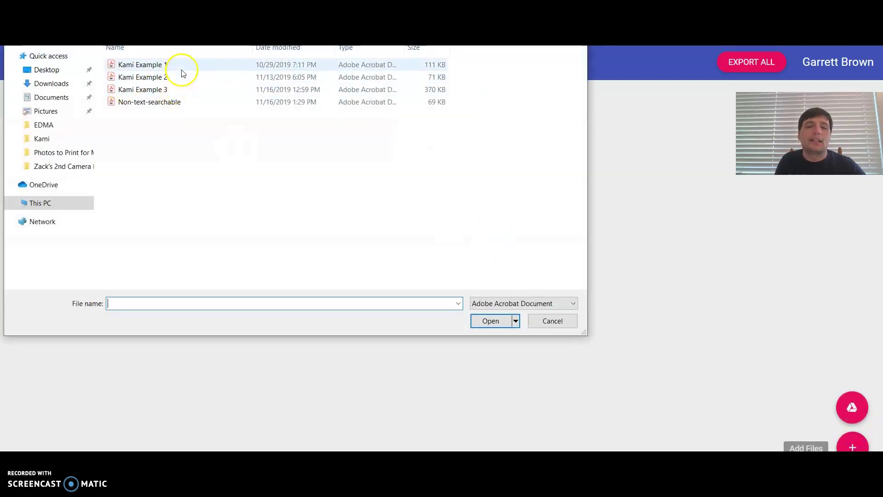
{"action": "double_click", "coordinate": [182, 69]}
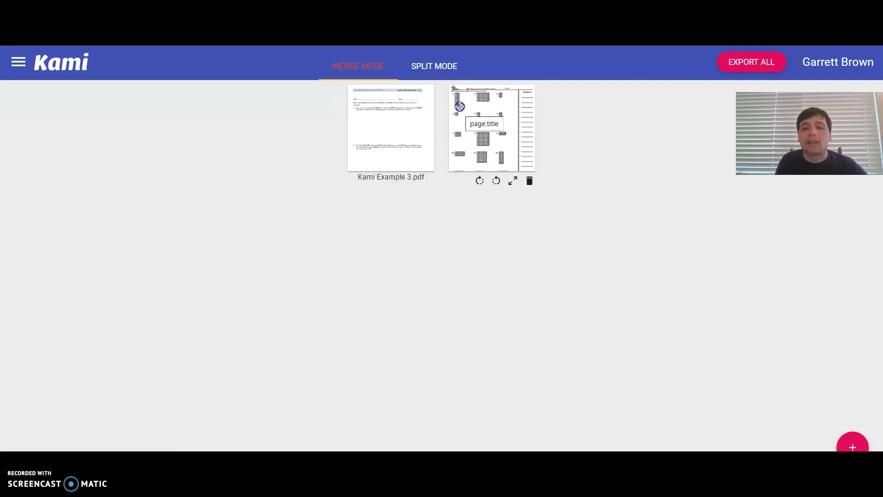
{"action": "left_click", "coordinate": [441, 71]}
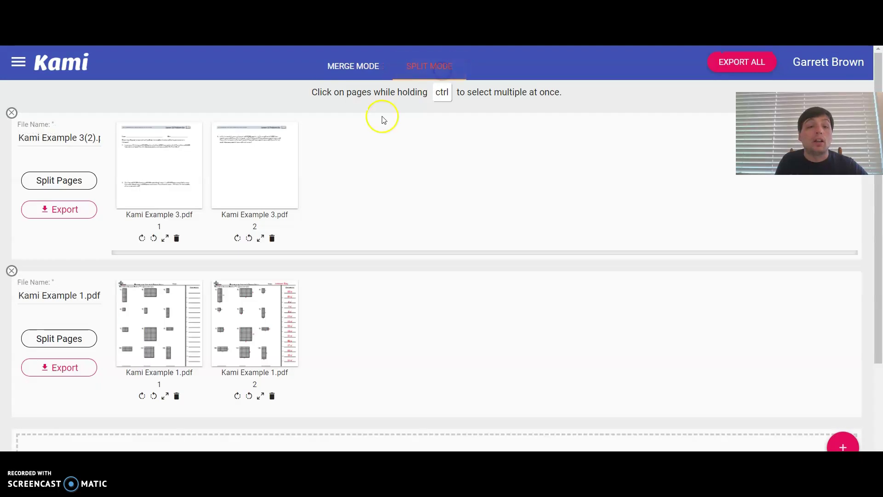
- Put Kami Example 1's page 1 first in the top file, discarding its page 2, and reorder Example 3's pages
{"action": "left_click_drag", "start_coordinate": [188, 319], "coordinate": [349, 157]}
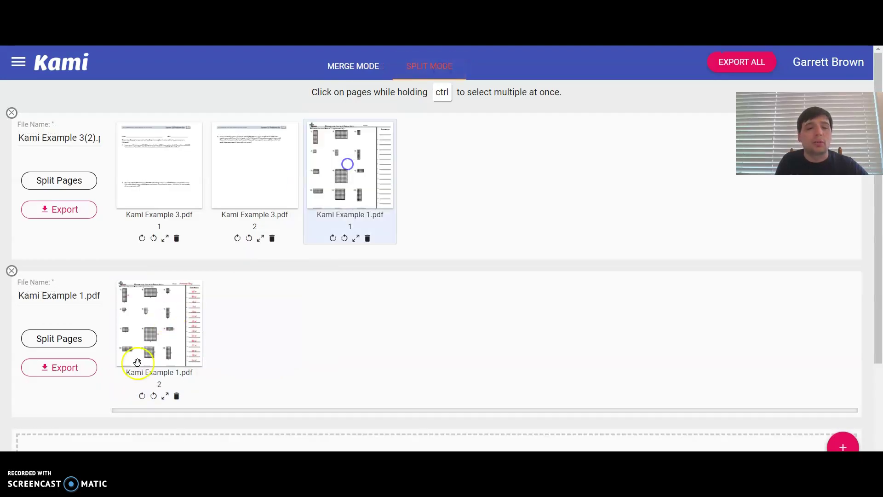
{"action": "left_click_drag", "start_coordinate": [134, 361], "coordinate": [468, 178]}
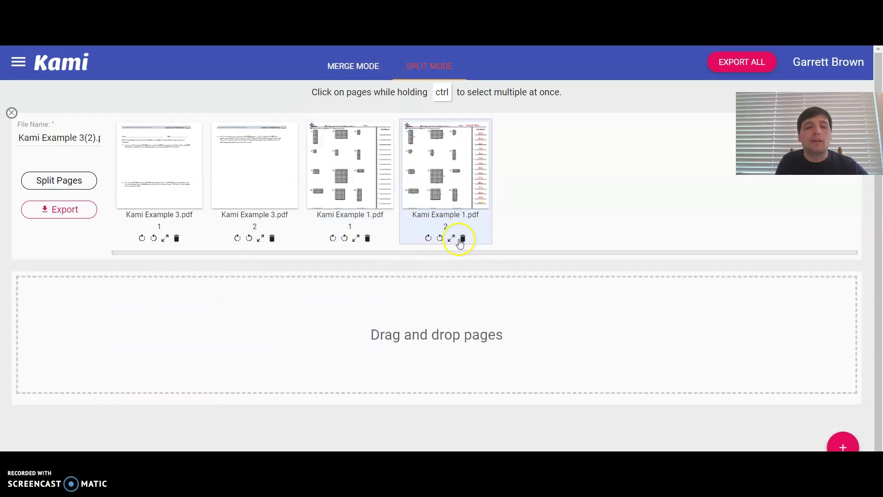
{"action": "left_click", "coordinate": [461, 239]}
{"action": "left_click_drag", "start_coordinate": [349, 170], "coordinate": [176, 218]}
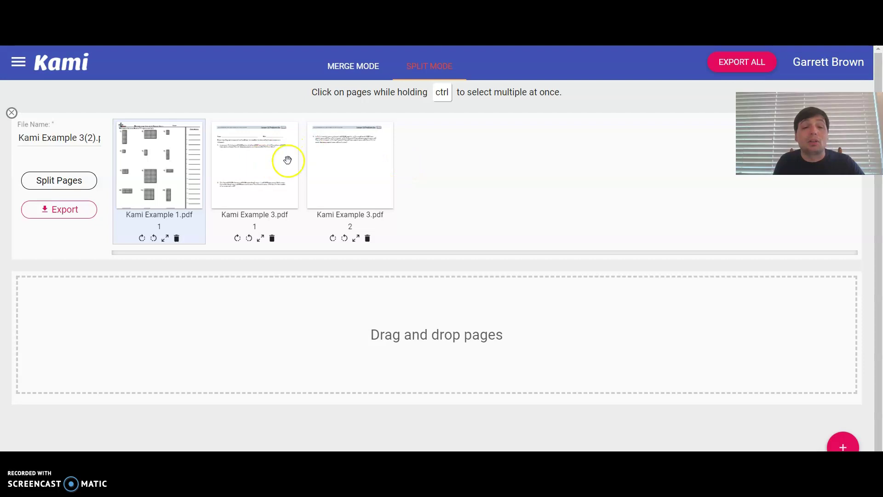
{"action": "left_click_drag", "start_coordinate": [359, 161], "coordinate": [325, 331]}
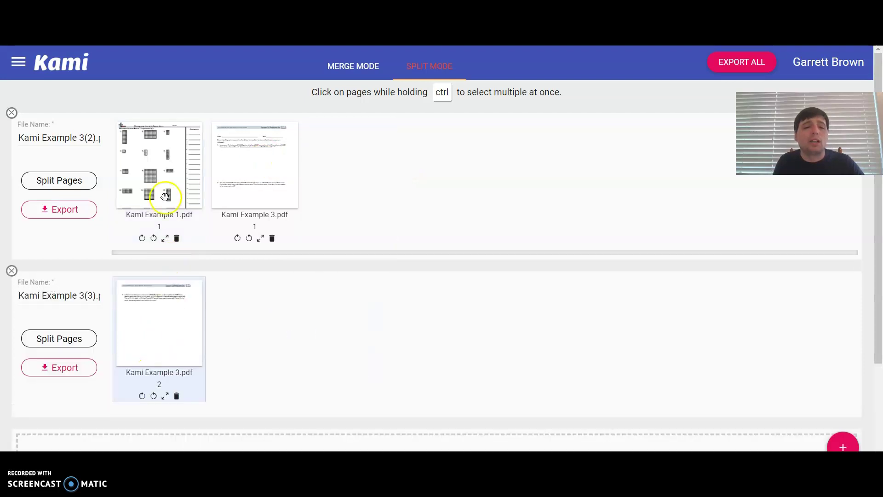
{"action": "left_click_drag", "start_coordinate": [173, 313], "coordinate": [354, 173]}
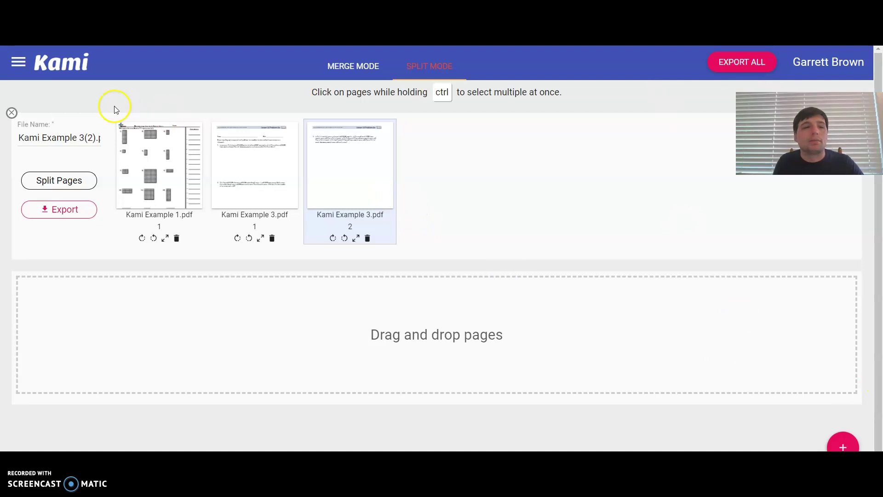
- Back in the main app, open Math! > How Will You Survive Docs > How will you survive from Google Drive and convert it
{"action": "left_click", "coordinate": [19, 63]}
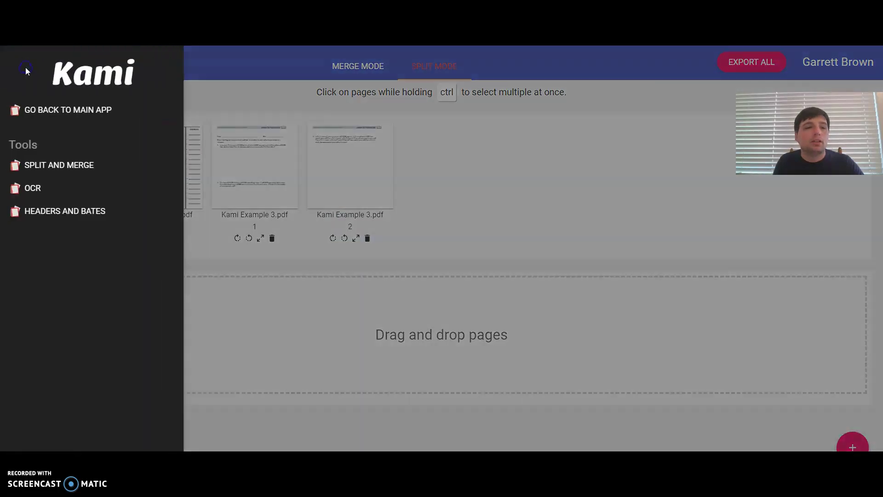
{"action": "left_click", "coordinate": [64, 109]}
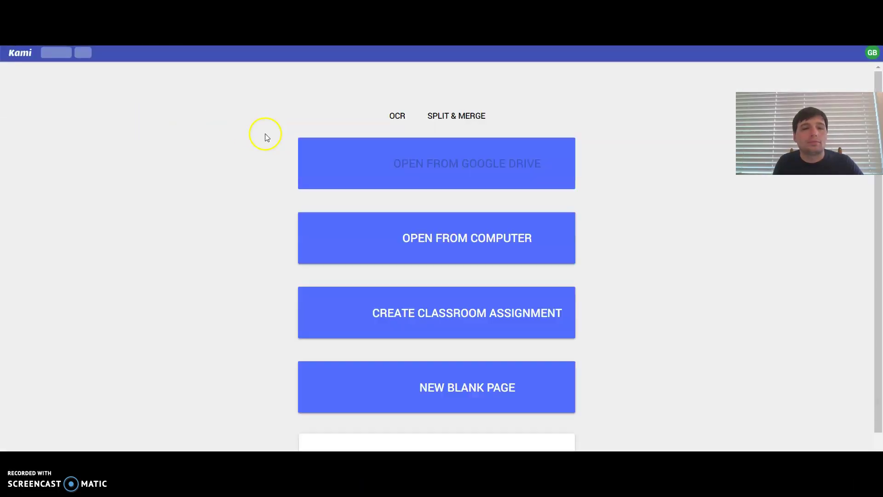
{"action": "left_click", "coordinate": [462, 161]}
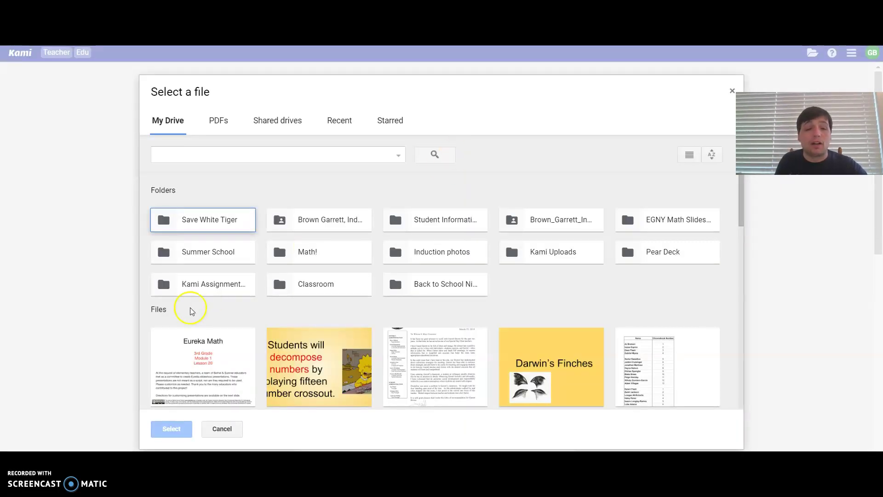
{"action": "left_click", "coordinate": [226, 339]}
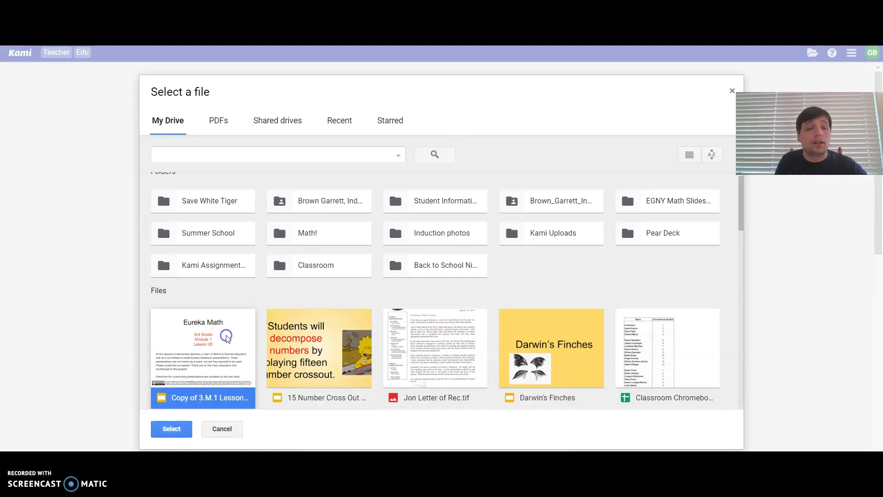
{"action": "double_click", "coordinate": [300, 243]}
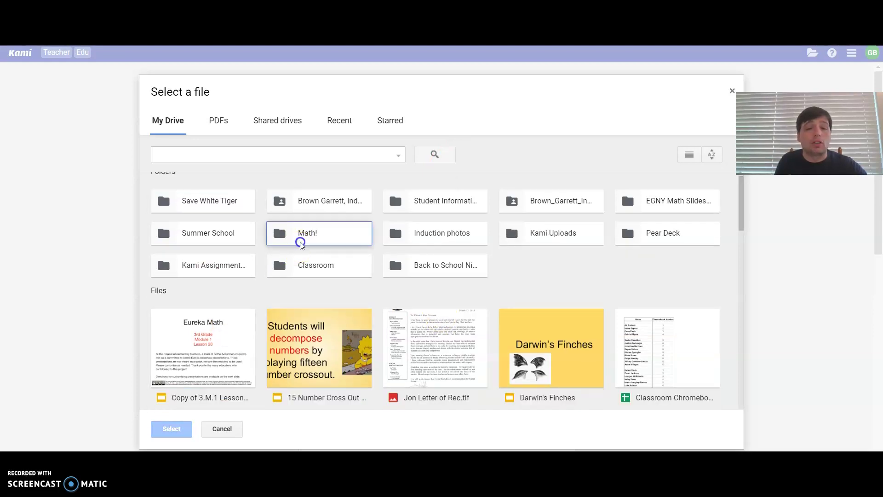
{"action": "double_click", "coordinate": [253, 240]}
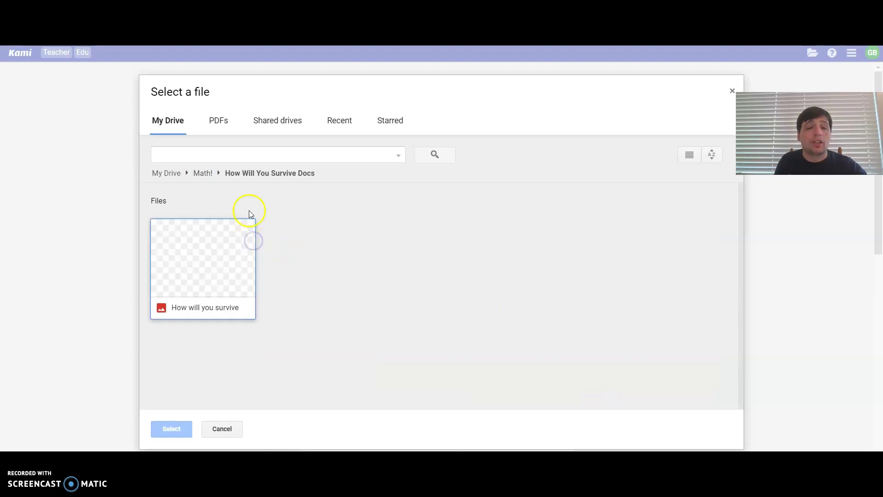
{"action": "double_click", "coordinate": [230, 263]}
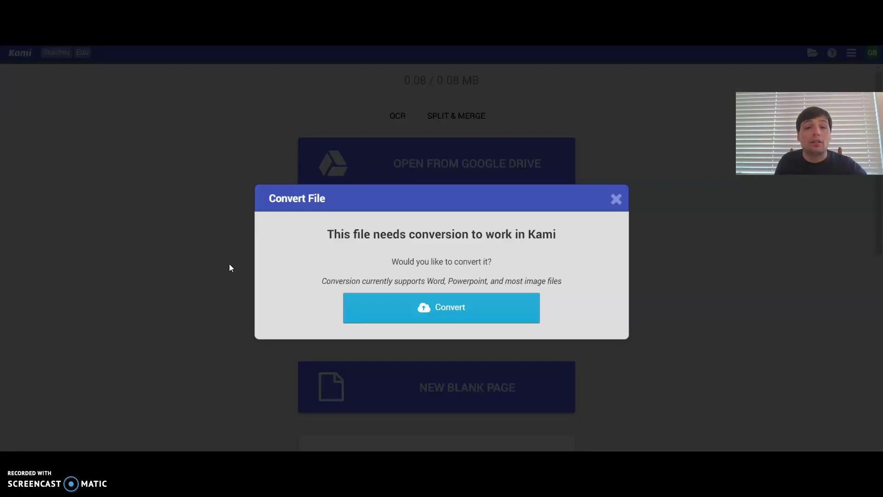
{"action": "left_click", "coordinate": [398, 316]}
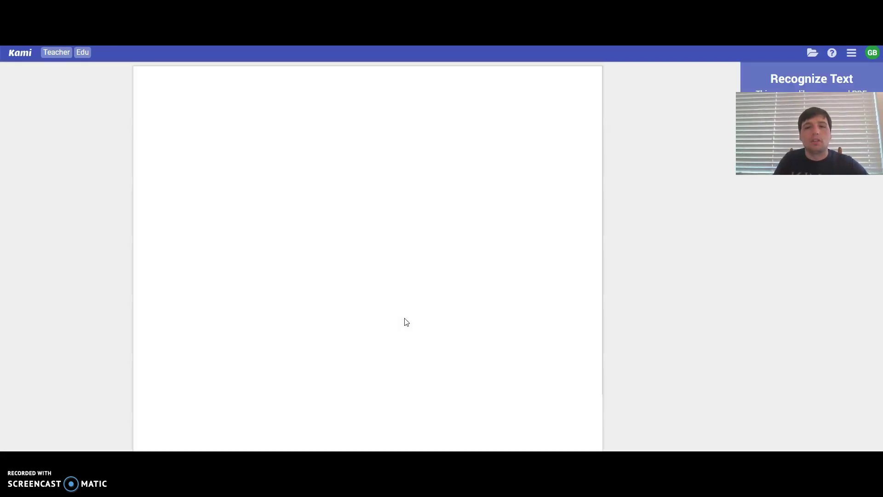
- Decline text recognition and scroll through the worksheet's pages
{"action": "left_click", "coordinate": [508, 141]}
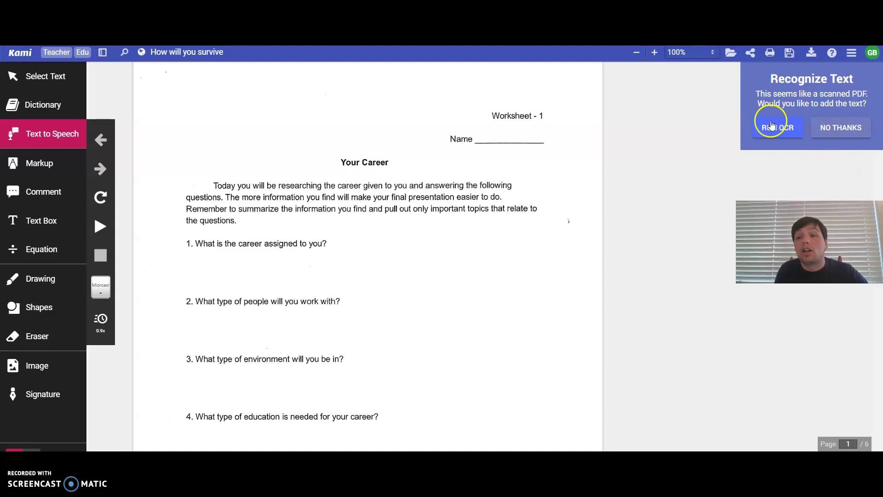
{"action": "left_click", "coordinate": [829, 127]}
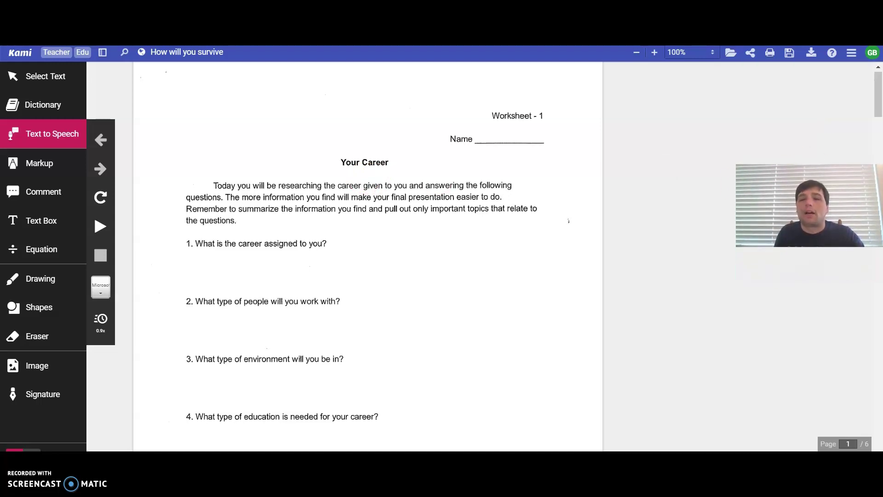
{"action": "scroll", "coordinate": [290, 207], "scroll_direction": "down", "scroll_amount": 2}
{"action": "scroll", "coordinate": [289, 213], "scroll_direction": "up", "scroll_amount": 1}
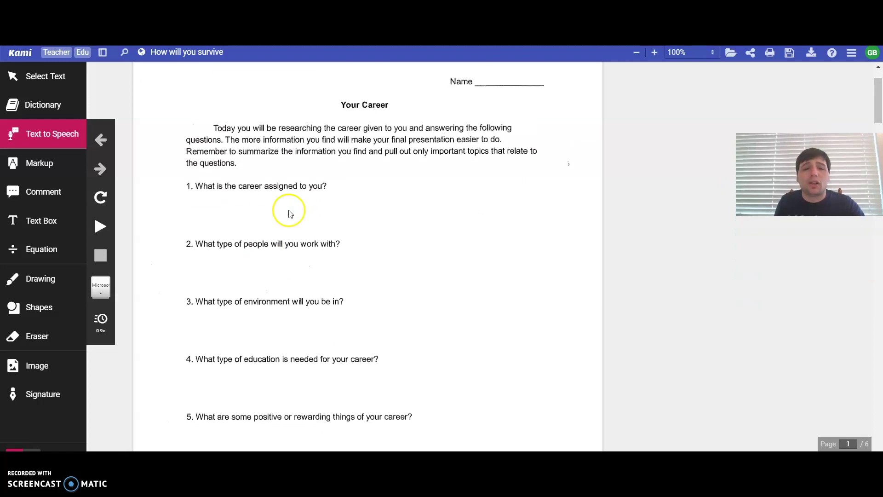
{"action": "scroll", "coordinate": [434, 221], "scroll_direction": "down", "scroll_amount": 15}
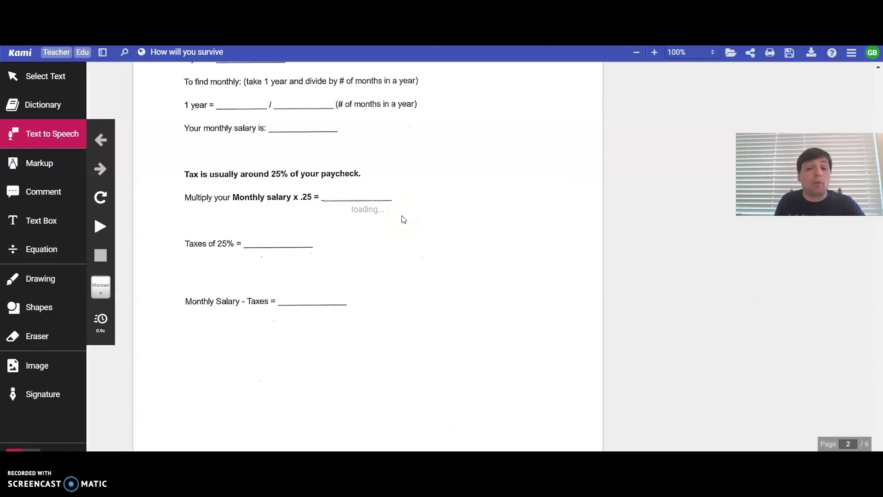
{"action": "scroll", "coordinate": [403, 223], "scroll_direction": "down", "scroll_amount": 15}
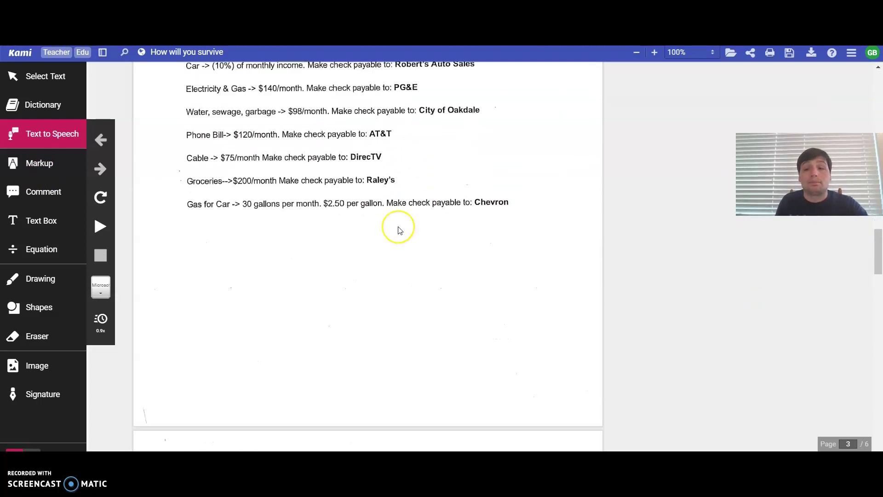
{"action": "scroll", "coordinate": [399, 230], "scroll_direction": "up", "scroll_amount": 20}
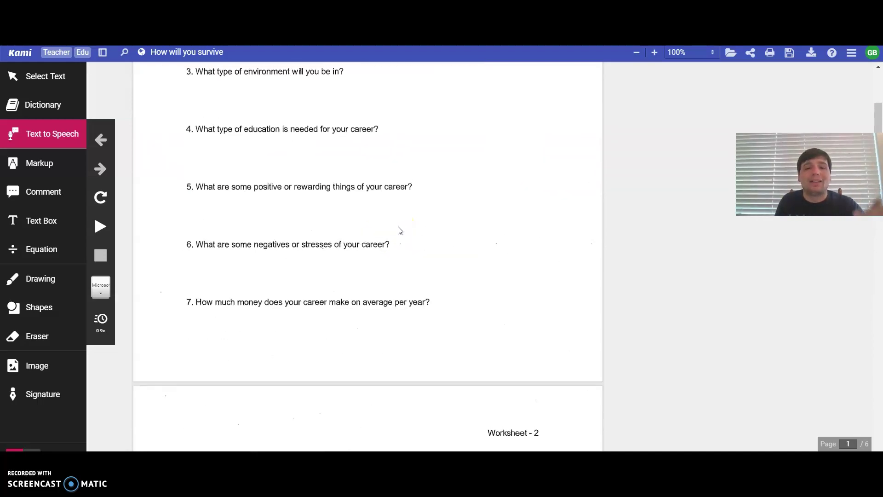
{"action": "scroll", "coordinate": [400, 230], "scroll_direction": "up", "scroll_amount": 6}
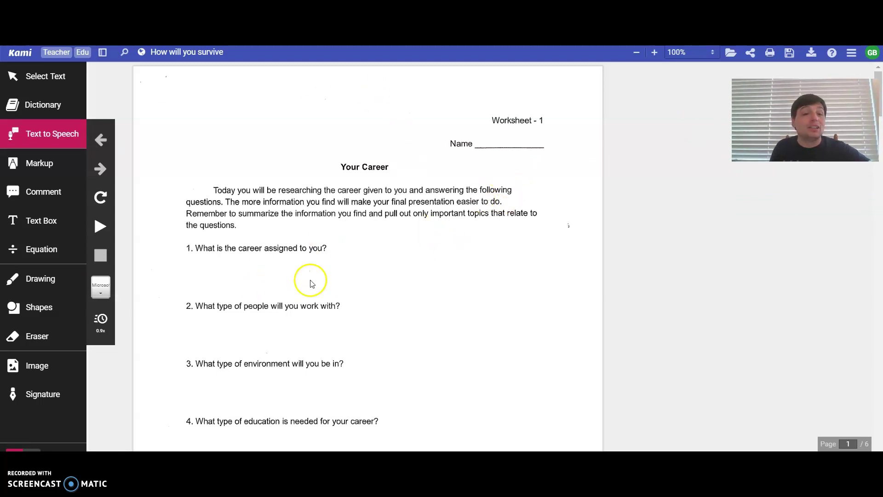
- Draw a red rectangle under question 1 with Shapes, then delete it
{"action": "left_click", "coordinate": [63, 300]}
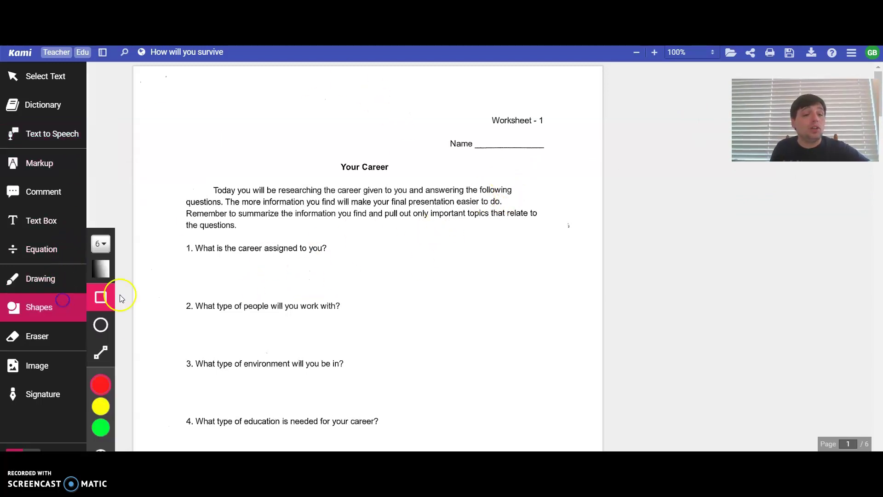
{"action": "left_click_drag", "start_coordinate": [292, 257], "coordinate": [430, 284]}
{"action": "key", "text": "Delete"}
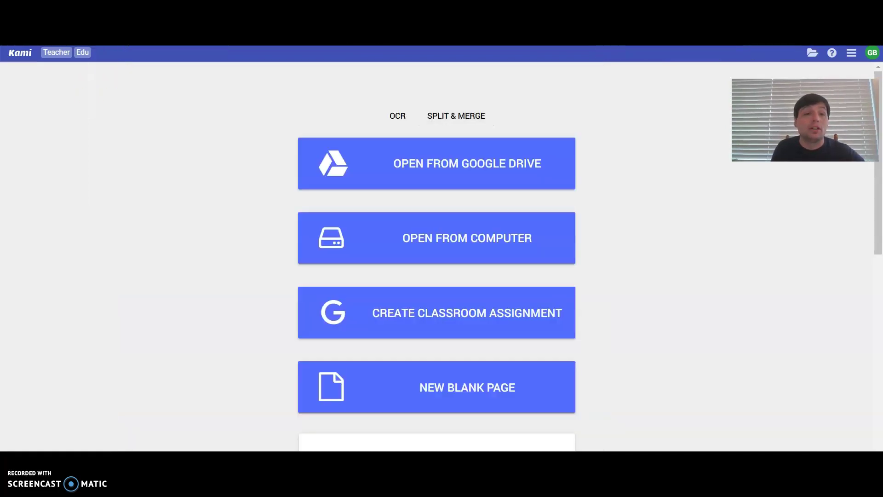
{"action": "left_click", "coordinate": [394, 243]}
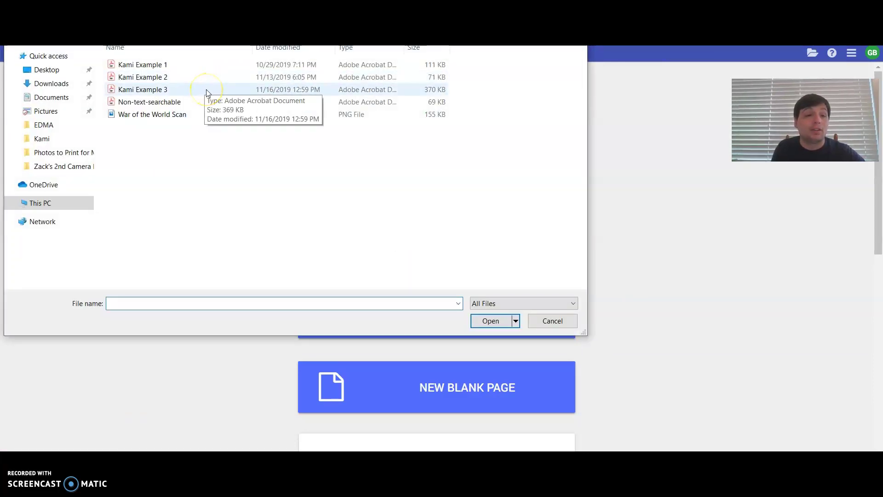
{"action": "double_click", "coordinate": [281, 89]}
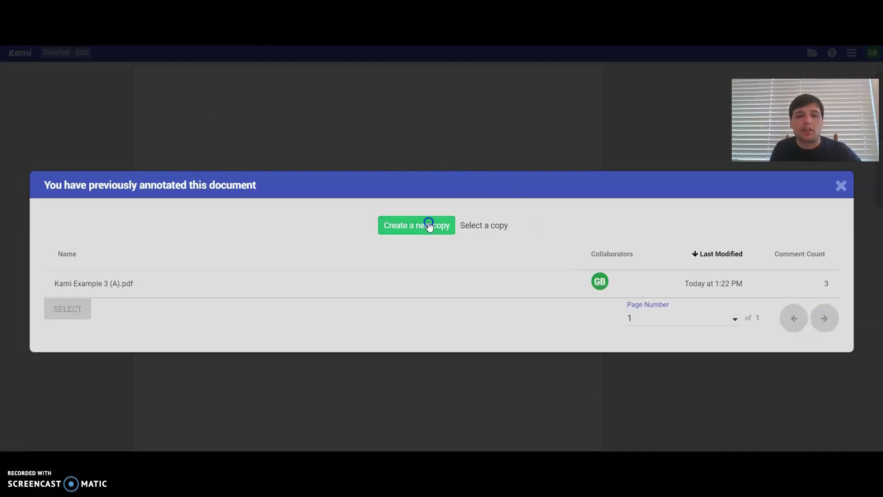
{"action": "left_click", "coordinate": [429, 225]}
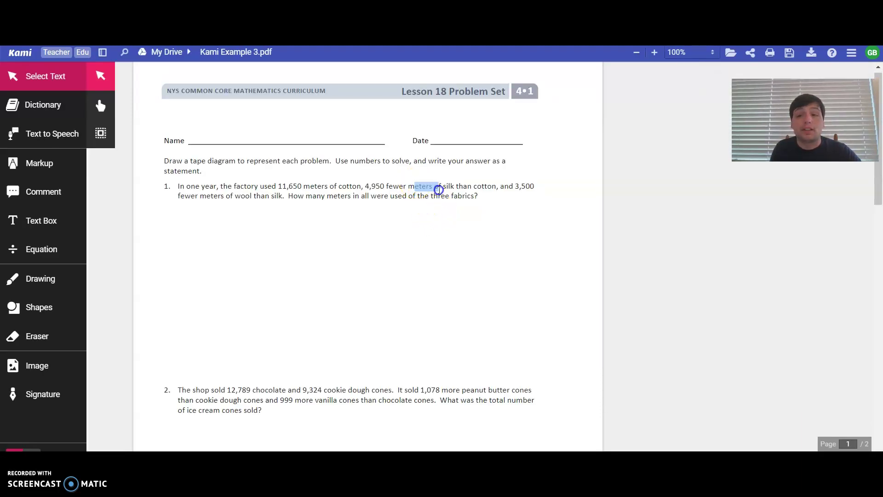
{"action": "scroll", "coordinate": [424, 199], "scroll_direction": "down", "scroll_amount": 3}
{"action": "scroll", "coordinate": [371, 147], "scroll_direction": "up", "scroll_amount": 3}
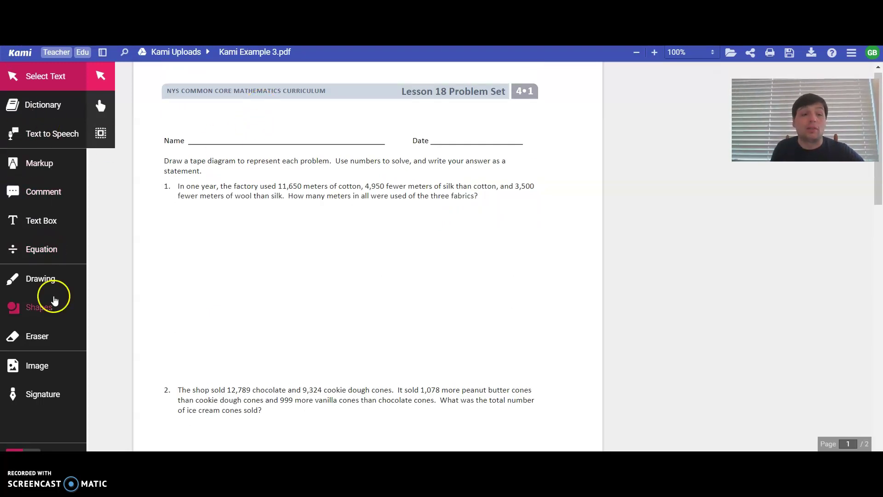
{"action": "left_click", "coordinate": [53, 297]}
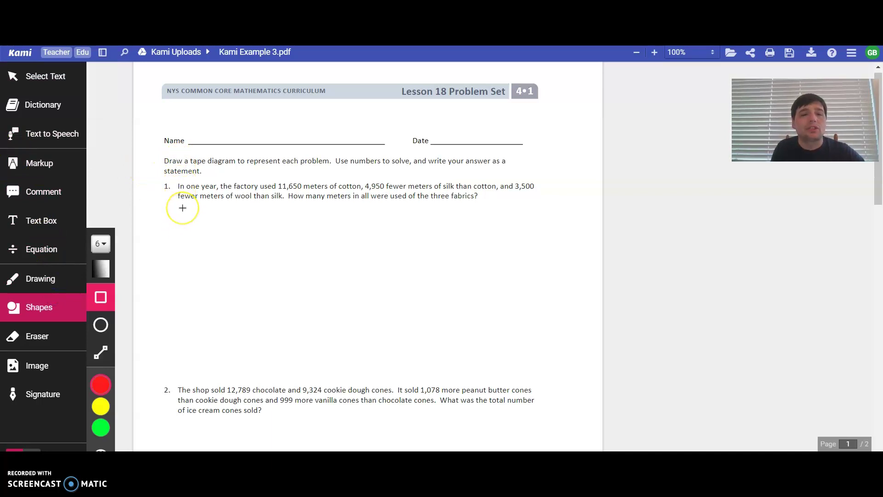
{"action": "left_click_drag", "start_coordinate": [214, 211], "coordinate": [516, 257]}
{"action": "left_click", "coordinate": [214, 278]}
{"action": "left_click_drag", "start_coordinate": [215, 279], "coordinate": [443, 326]}
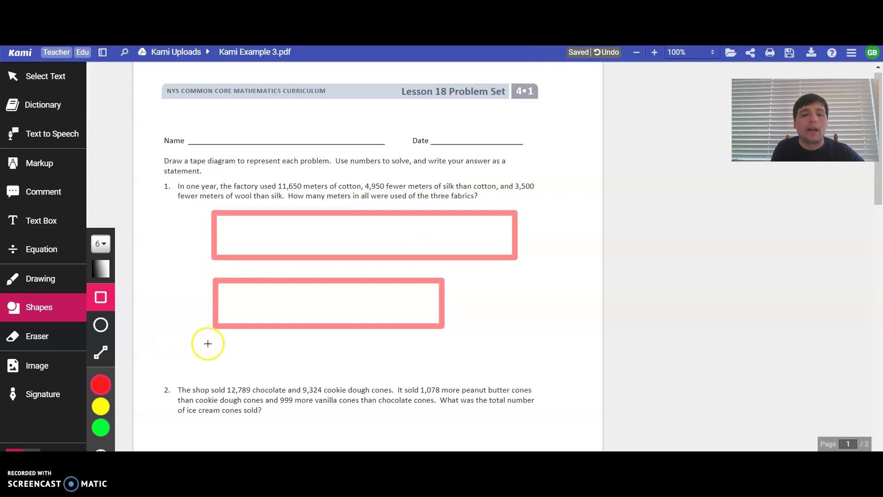
{"action": "scroll", "coordinate": [207, 341], "scroll_direction": "down", "scroll_amount": 7}
{"action": "scroll", "coordinate": [214, 322], "scroll_direction": "up", "scroll_amount": 5}
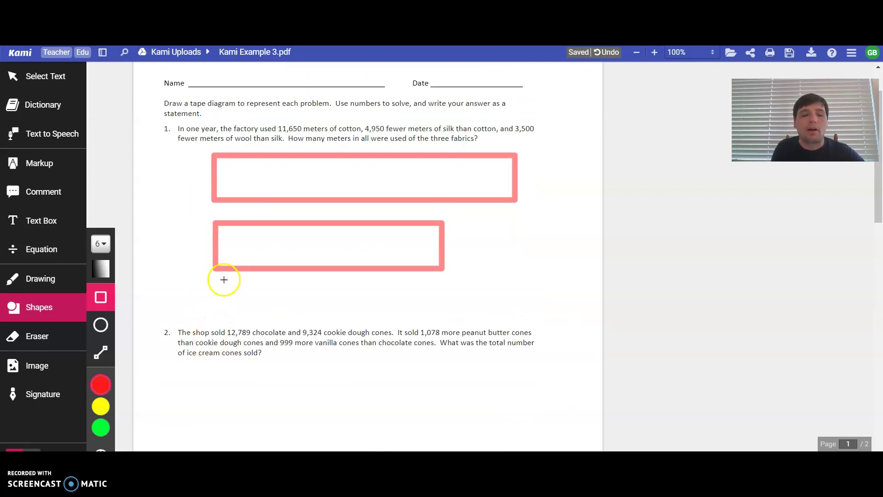
{"action": "left_click_drag", "start_coordinate": [222, 280], "coordinate": [565, 319]}
{"action": "left_click_drag", "start_coordinate": [518, 277], "coordinate": [508, 279]}
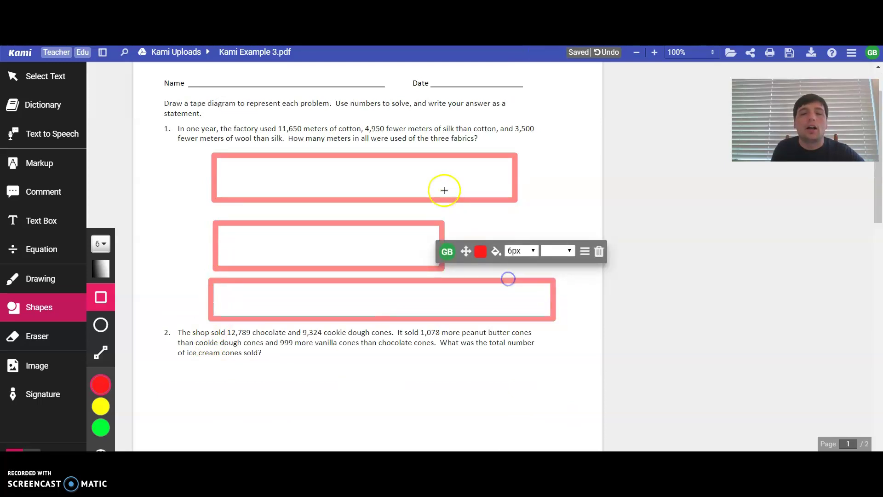
{"action": "left_click", "coordinate": [448, 361]}
{"action": "left_click", "coordinate": [414, 155]}
{"action": "left_click", "coordinate": [415, 231]}
{"action": "left_click", "coordinate": [418, 222]}
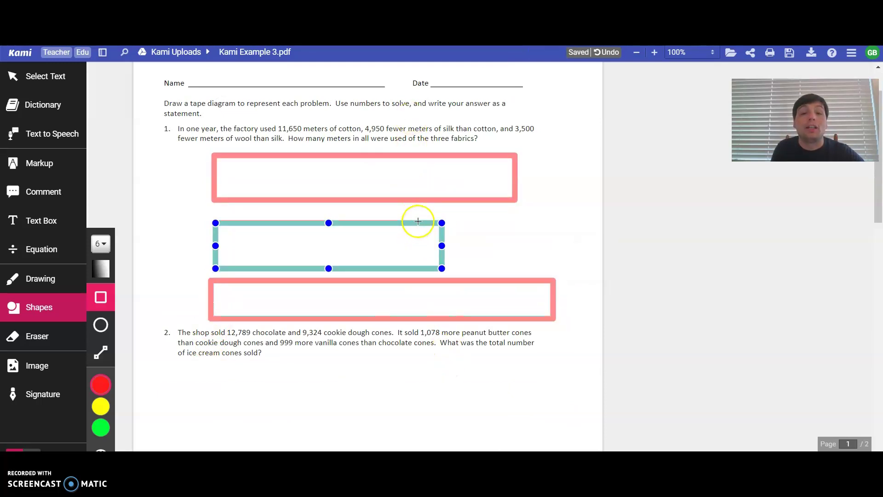
{"action": "left_click", "coordinate": [74, 86]}
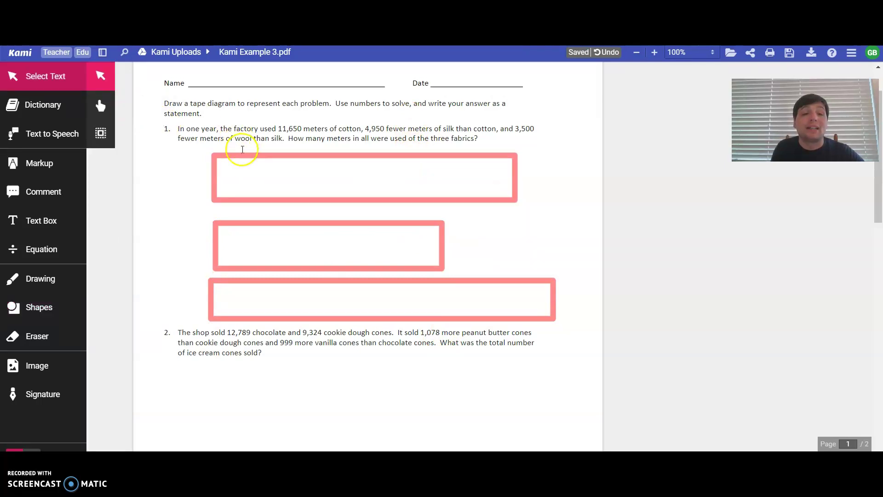
{"action": "left_click", "coordinate": [243, 155]}
{"action": "left_click", "coordinate": [244, 222]}
{"action": "left_click", "coordinate": [247, 201]}
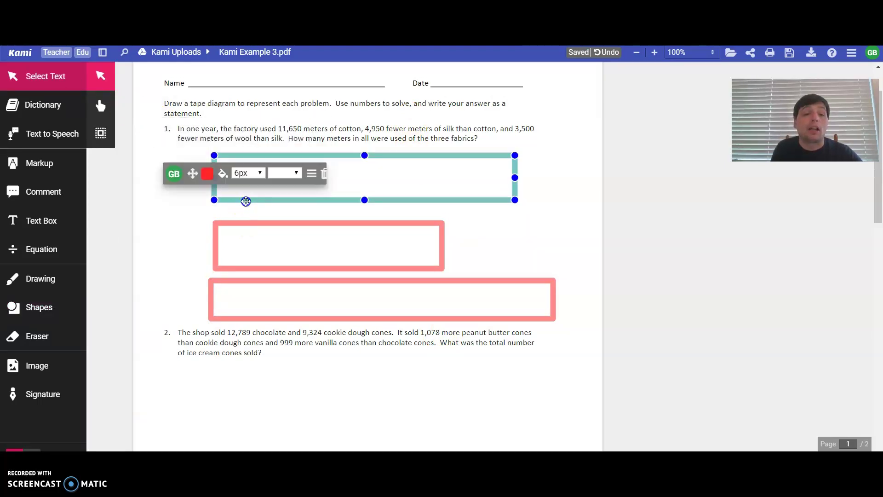
{"action": "left_click", "coordinate": [326, 174]}
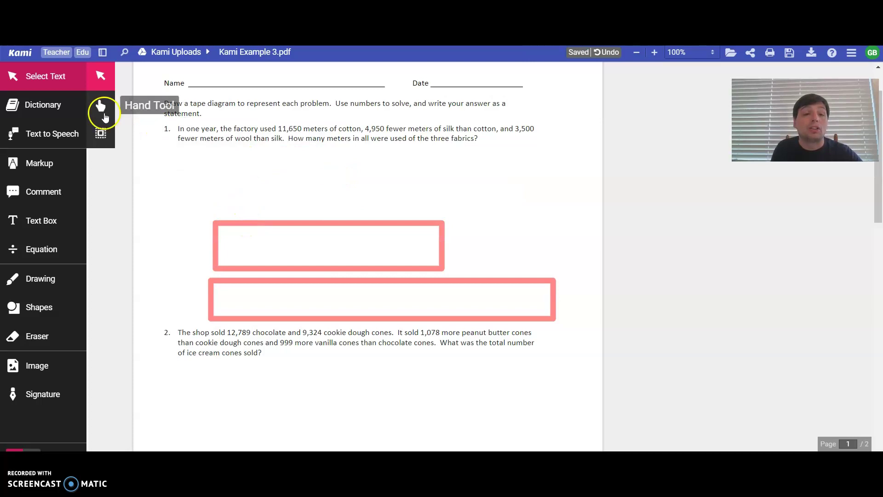
{"action": "left_click", "coordinate": [100, 106]}
{"action": "left_click", "coordinate": [215, 224]}
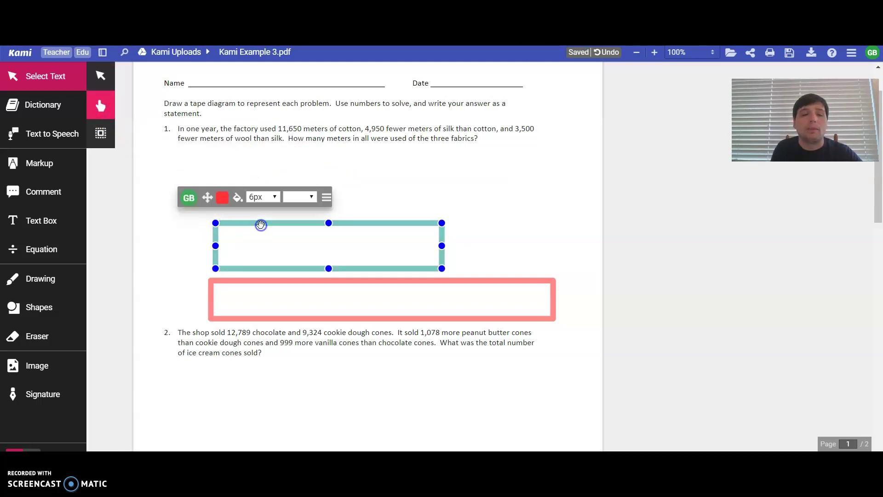
{"action": "left_click", "coordinate": [343, 202]}
{"action": "left_click", "coordinate": [346, 276]}
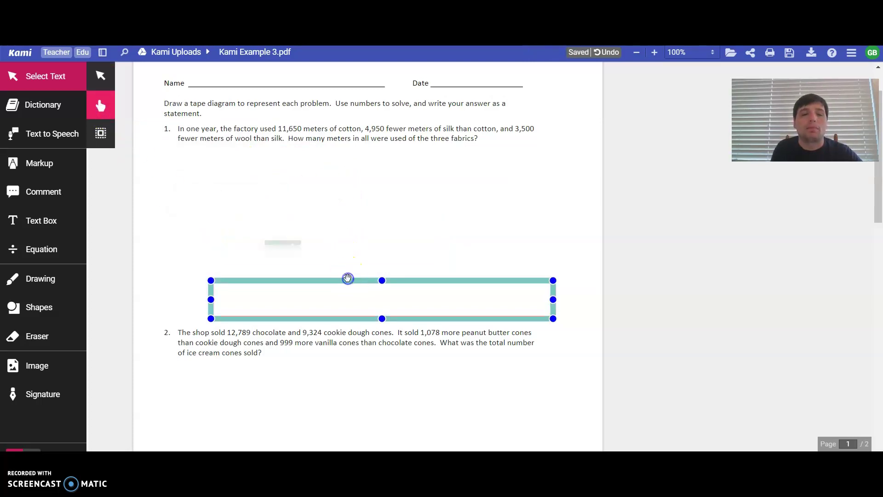
{"action": "left_click", "coordinate": [428, 249]}
{"action": "scroll", "coordinate": [429, 245], "scroll_direction": "up", "scroll_amount": 1}
{"action": "scroll", "coordinate": [430, 246], "scroll_direction": "up", "scroll_amount": 1}
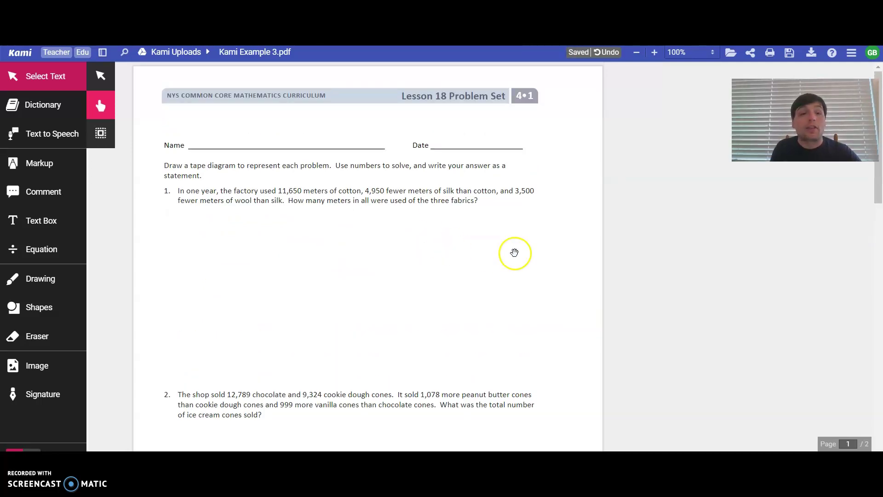
- Go to the Kami website via the logo, then sign in to reach the app start page
{"action": "left_click", "coordinate": [17, 55]}
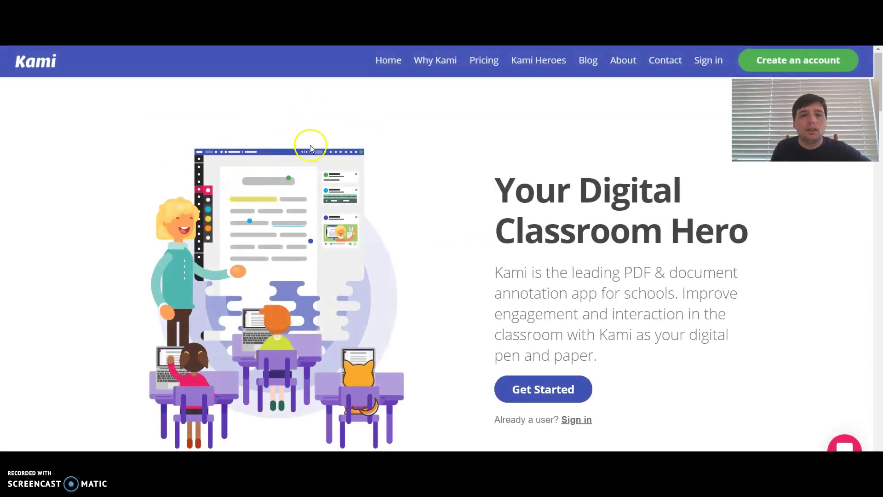
{"action": "left_click", "coordinate": [718, 64]}
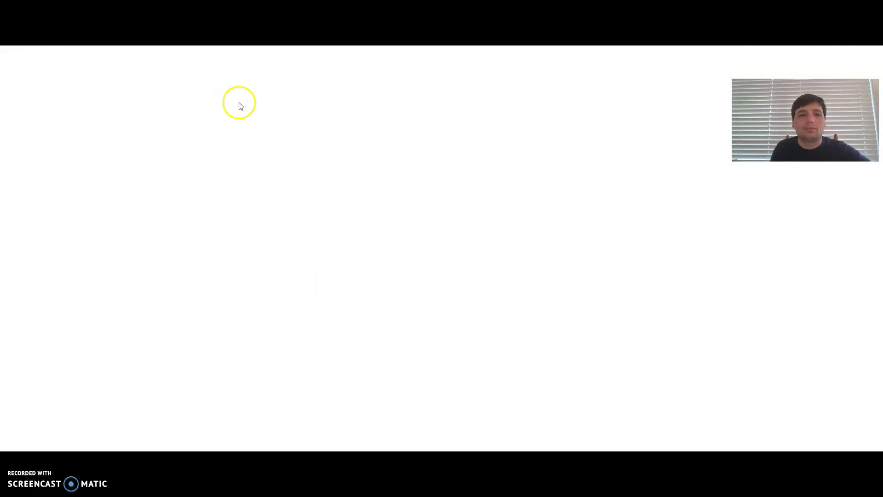
{"action": "scroll", "coordinate": [361, 197], "scroll_direction": "down", "scroll_amount": 1}
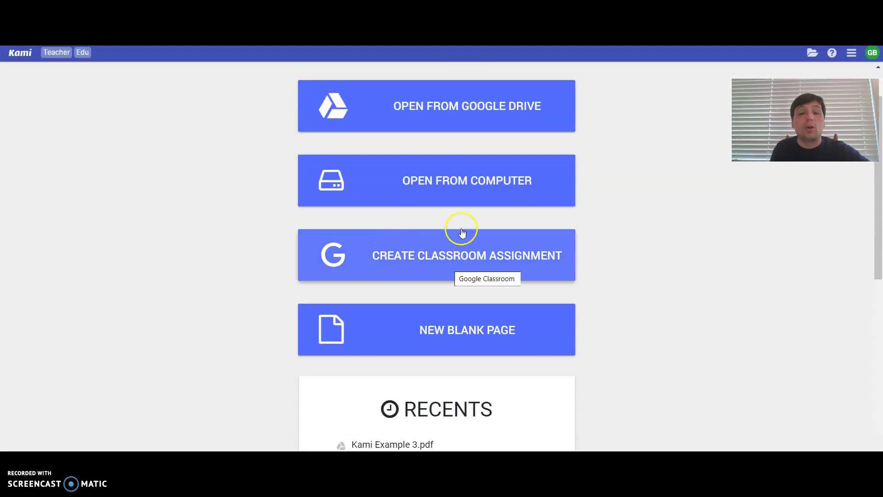
{"action": "scroll", "coordinate": [516, 270], "scroll_direction": "up", "scroll_amount": 1}
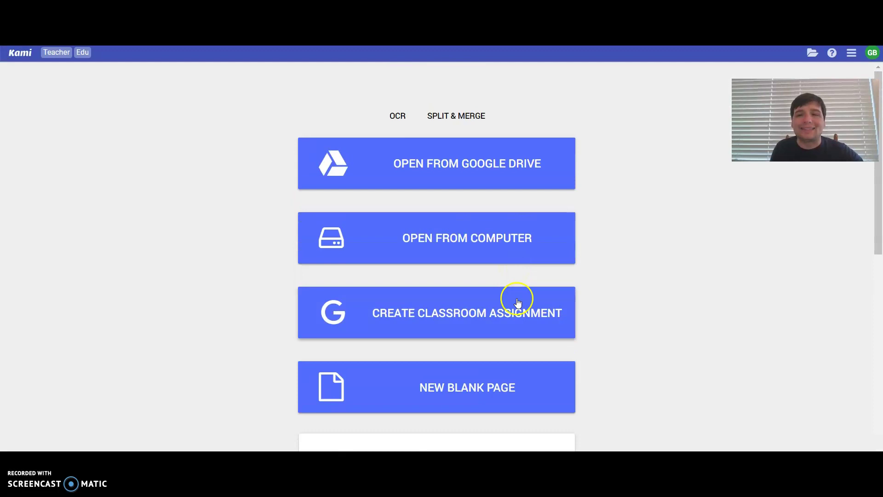
- Preview the Lined, Grid and Music Sheet page types, then add a one-page Blank Page document
{"action": "left_click", "coordinate": [510, 373]}
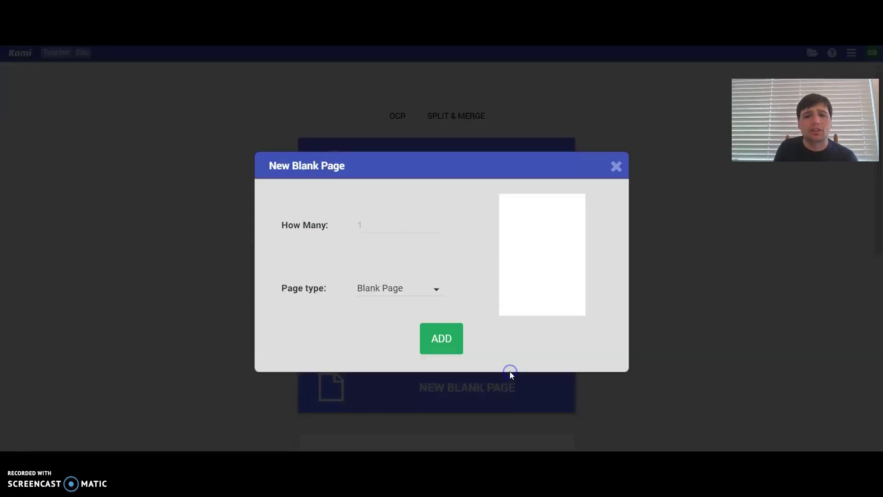
{"action": "left_click", "coordinate": [423, 288]}
{"action": "left_click", "coordinate": [426, 312]}
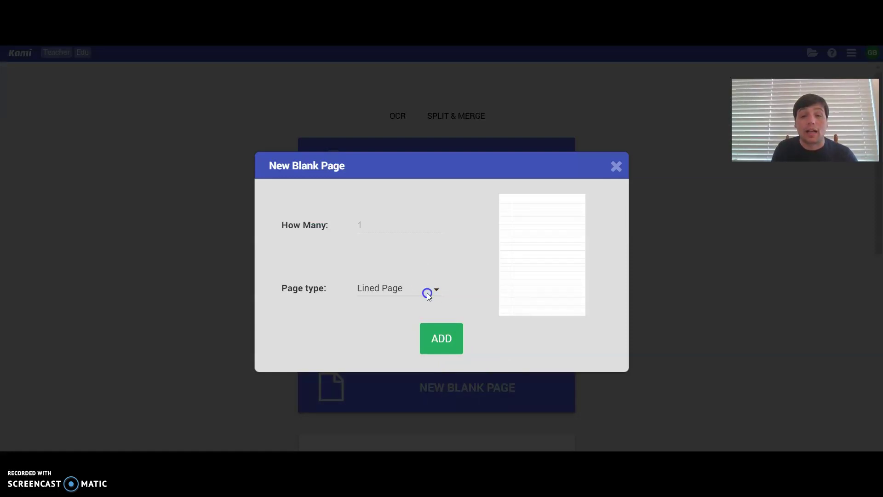
{"action": "left_click", "coordinate": [426, 292]}
{"action": "left_click", "coordinate": [423, 324]}
{"action": "left_click", "coordinate": [421, 295]}
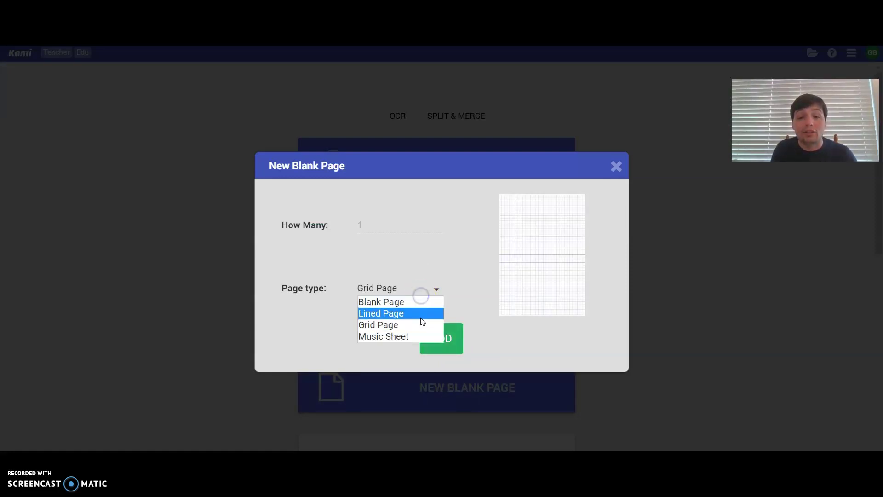
{"action": "left_click", "coordinate": [424, 325]}
{"action": "left_click", "coordinate": [426, 295]}
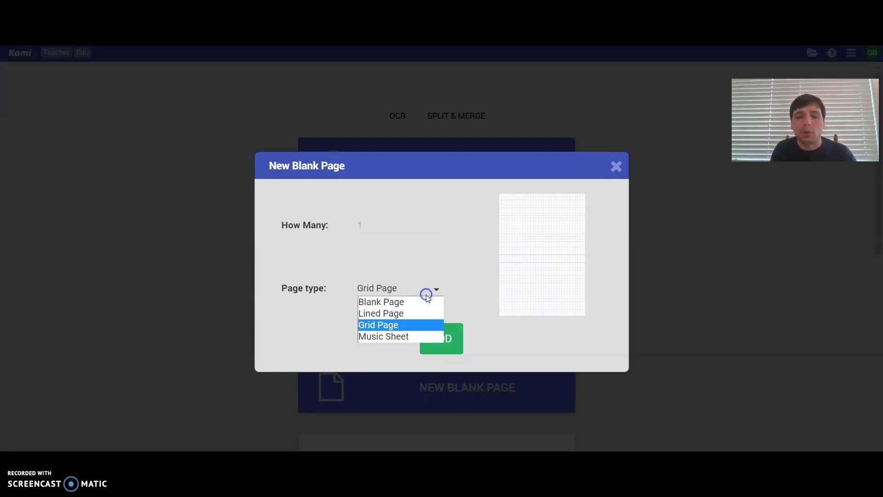
{"action": "left_click", "coordinate": [421, 336]}
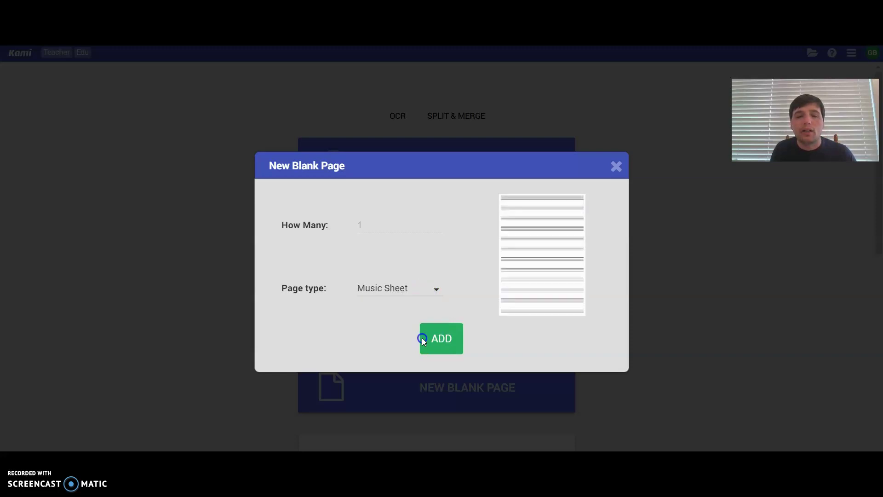
{"action": "left_click", "coordinate": [428, 283]}
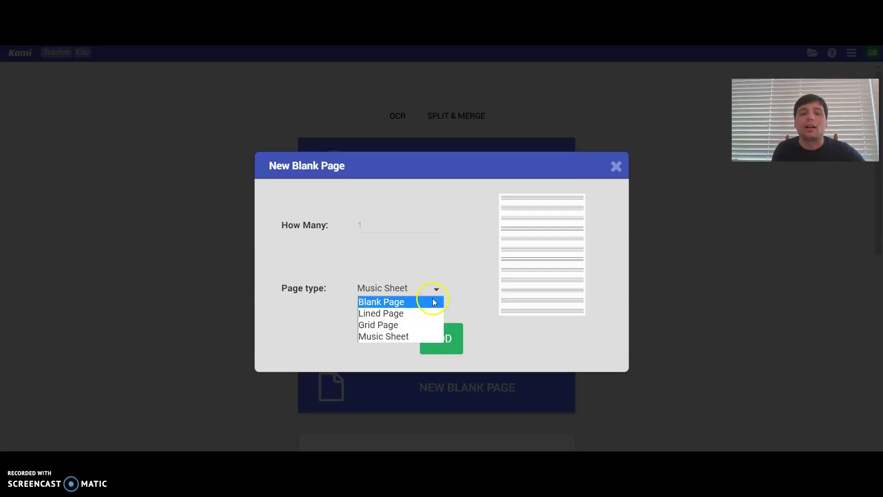
{"action": "left_click", "coordinate": [435, 302]}
{"action": "left_click", "coordinate": [434, 336]}
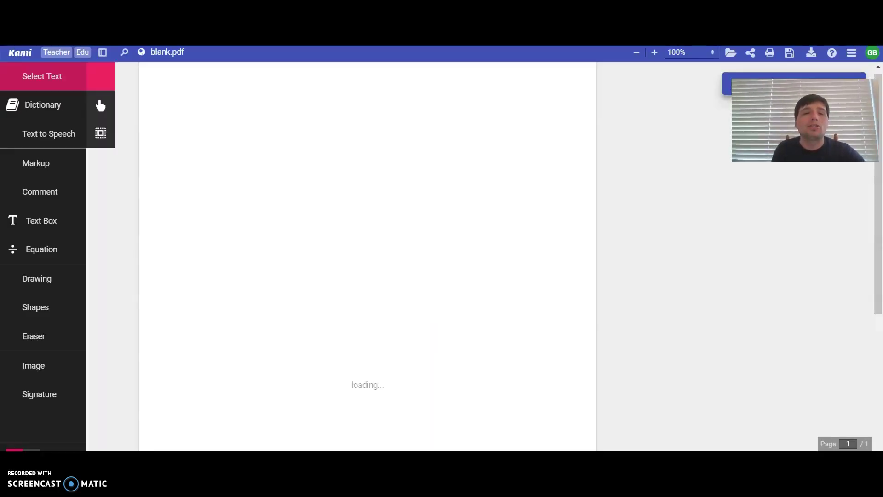
- Change the file name blank.pdf to 'Team Brainstorm 1'
{"action": "left_click", "coordinate": [166, 53]}
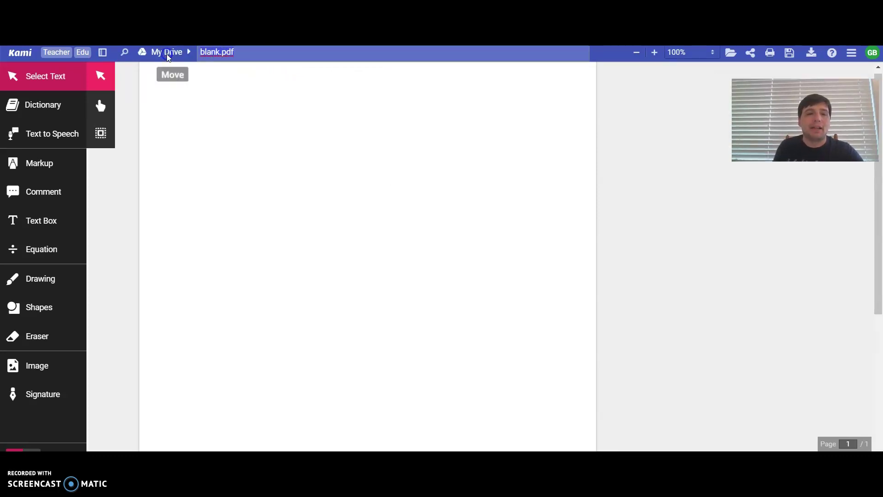
{"action": "type", "text": "Team Brains"}
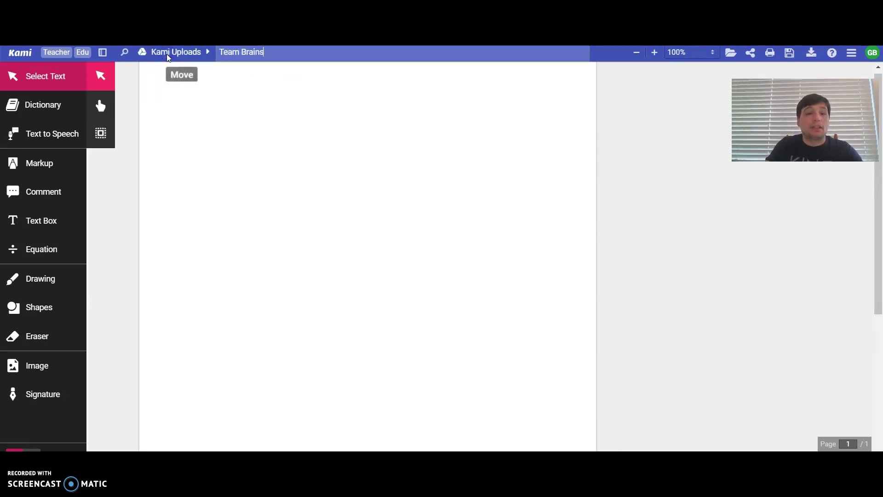
{"action": "type", "text": "torm 1"}
{"action": "left_click", "coordinate": [233, 132]}
{"action": "left_click", "coordinate": [28, 296]}
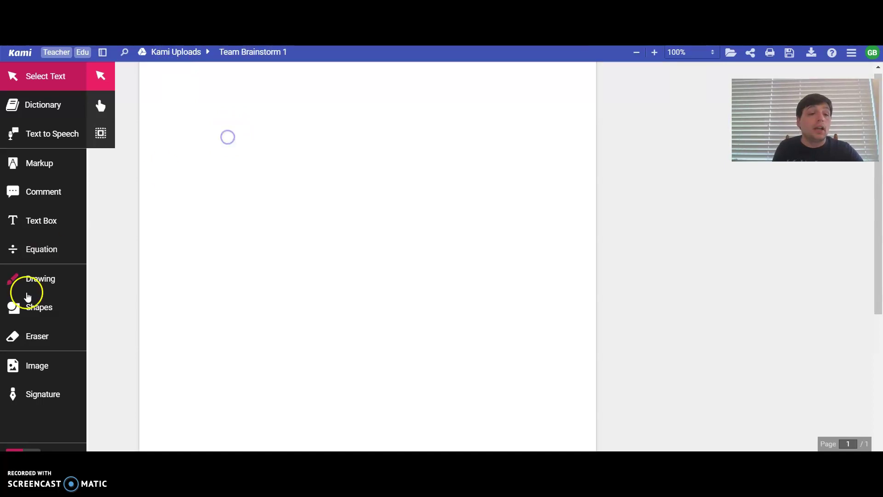
- Draw five ellipses with outline thickness 8: a large central oval and four smaller ones around it
{"action": "left_click", "coordinate": [97, 324]}
{"action": "left_click", "coordinate": [99, 253]}
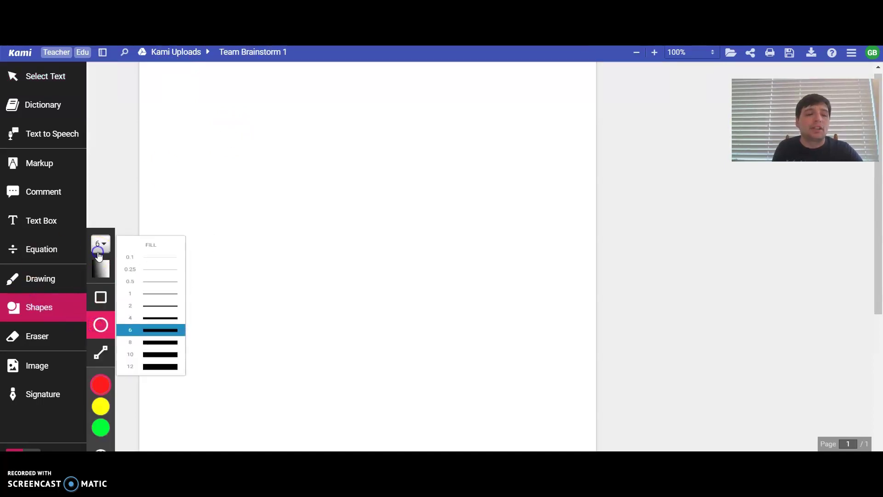
{"action": "left_click", "coordinate": [138, 341]}
{"action": "left_click_drag", "start_coordinate": [239, 109], "coordinate": [528, 276]}
{"action": "left_click_drag", "start_coordinate": [171, 304], "coordinate": [299, 406]}
{"action": "mouse_move", "coordinate": [443, 309]}
{"action": "left_mouse_down"}
{"action": "mouse_move", "coordinate": [526, 391]}
{"action": "mouse_move", "coordinate": [556, 401]}
{"action": "left_mouse_up"}
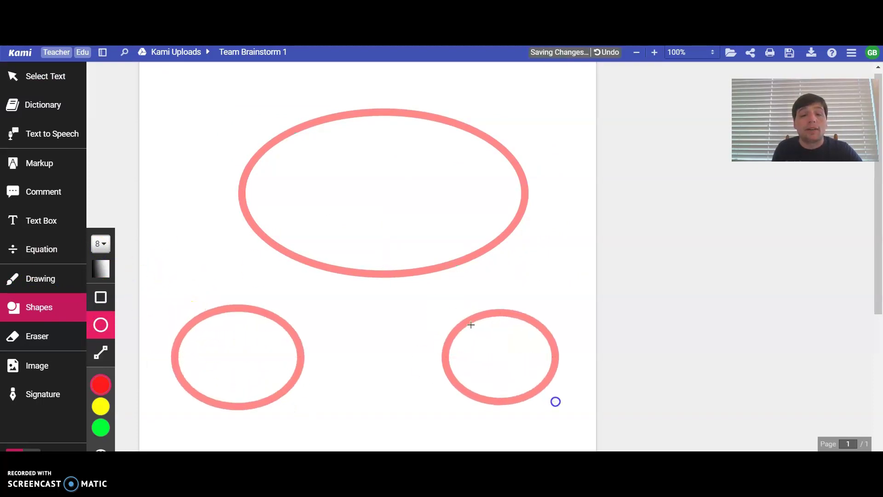
{"action": "left_click_drag", "start_coordinate": [169, 70], "coordinate": [241, 141]}
{"action": "left_click", "coordinate": [381, 122]}
{"action": "left_click", "coordinate": [506, 88]}
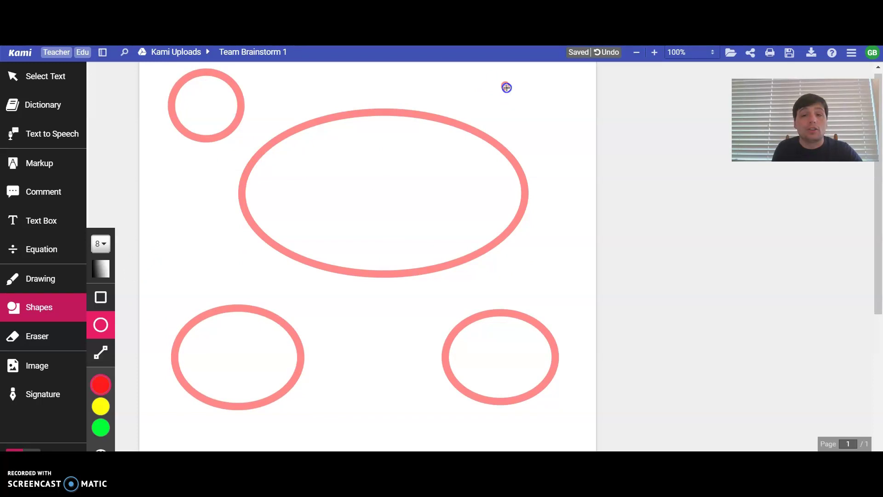
{"action": "left_click_drag", "start_coordinate": [506, 87], "coordinate": [575, 158]}
- Move the top-right circle higher on the page and zoom the view out
{"action": "left_click", "coordinate": [566, 81]}
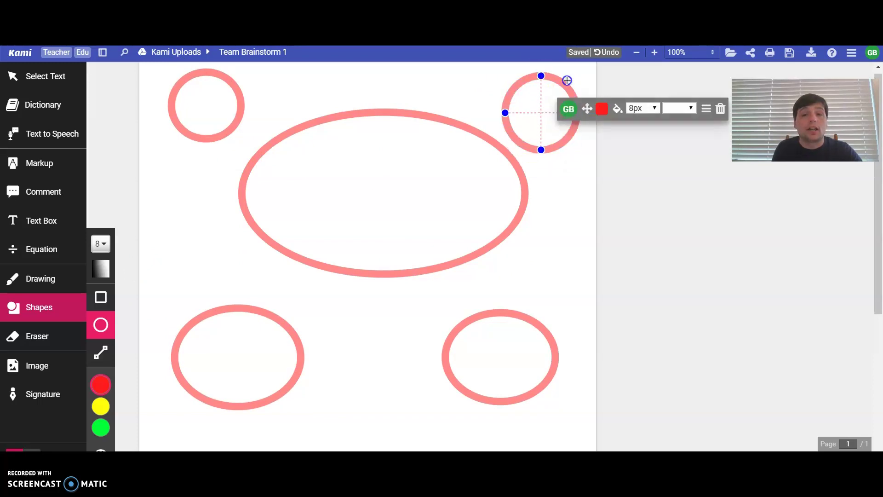
{"action": "left_click_drag", "start_coordinate": [567, 80], "coordinate": [569, 66]}
{"action": "left_click", "coordinate": [536, 98]}
{"action": "left_click", "coordinate": [683, 89]}
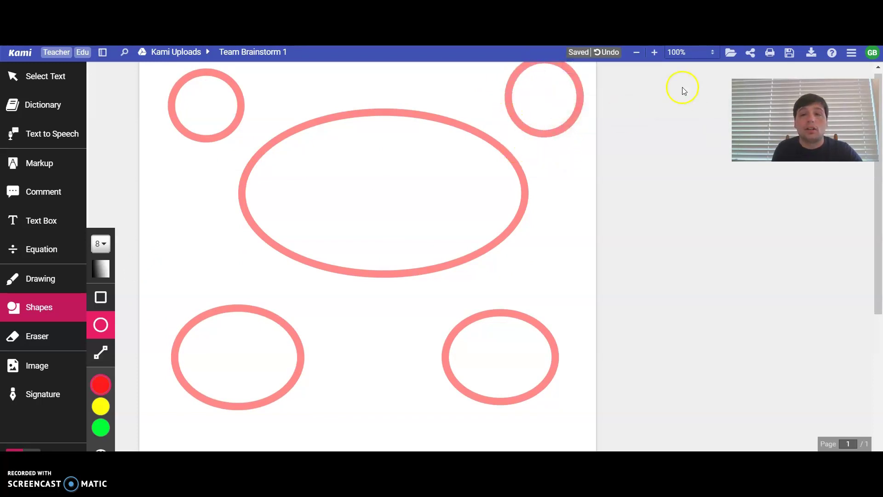
{"action": "left_click", "coordinate": [636, 52]}
- Zoom out to the whole page and, with the Hand Tool, move the lower ellipses down
{"action": "left_click", "coordinate": [636, 52]}
{"action": "left_click", "coordinate": [636, 52]}
{"action": "left_click", "coordinate": [636, 52]}
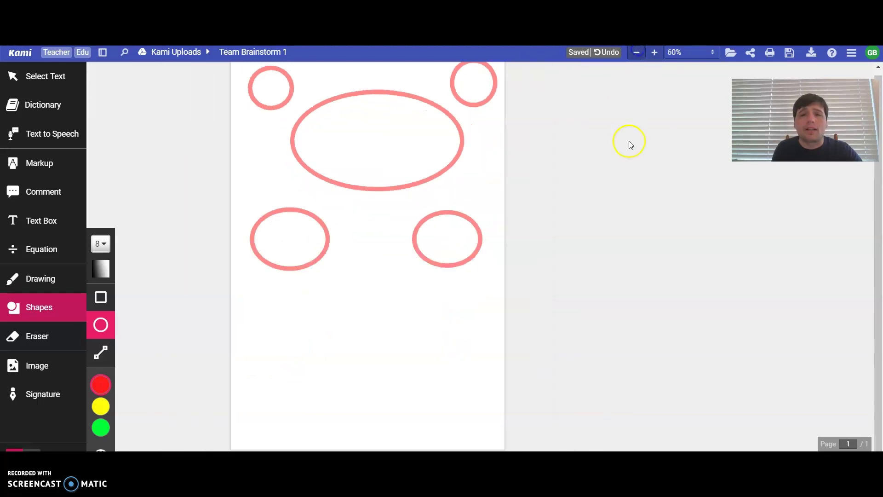
{"action": "left_click_drag", "start_coordinate": [455, 130], "coordinate": [454, 152]}
{"action": "left_click", "coordinate": [36, 75]}
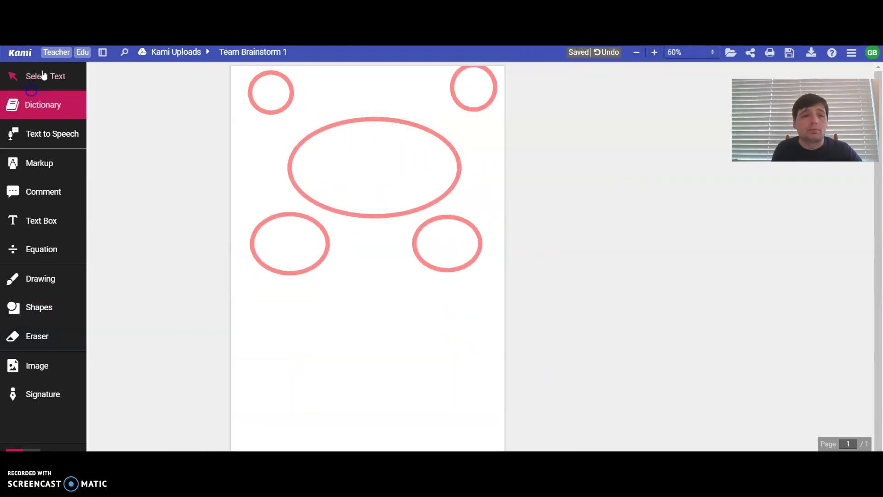
{"action": "left_click", "coordinate": [100, 105]}
{"action": "left_click_drag", "start_coordinate": [265, 217], "coordinate": [254, 258]}
{"action": "left_click", "coordinate": [410, 242]}
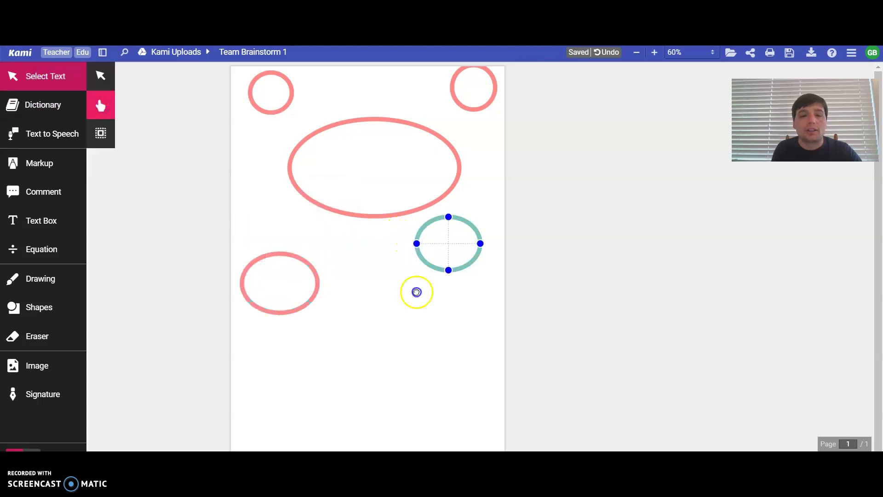
{"action": "left_click_drag", "start_coordinate": [424, 258], "coordinate": [425, 312]}
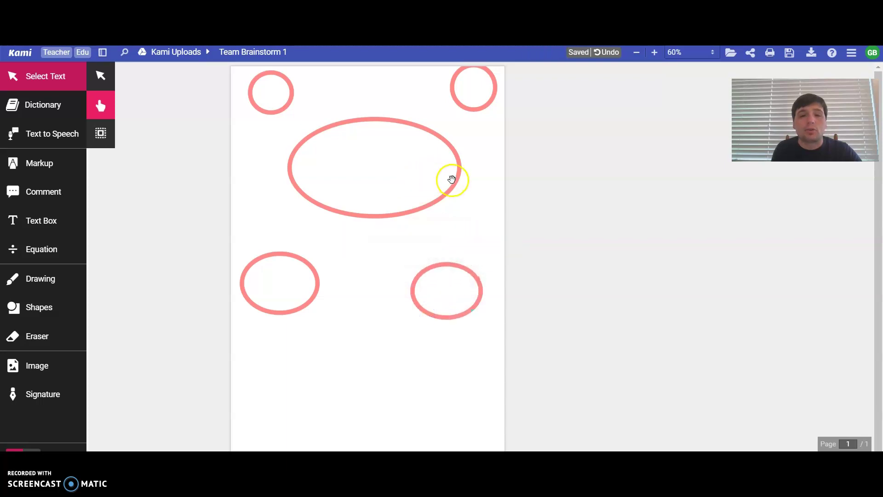
- Center the large ellipse, lower both top circles, then return to the Kami start page
{"action": "left_click_drag", "start_coordinate": [451, 179], "coordinate": [450, 220]}
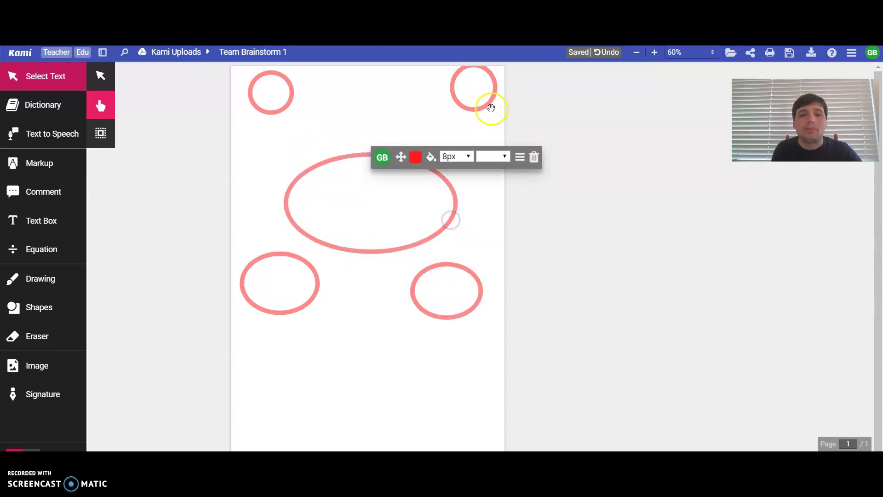
{"action": "left_click", "coordinate": [491, 107]}
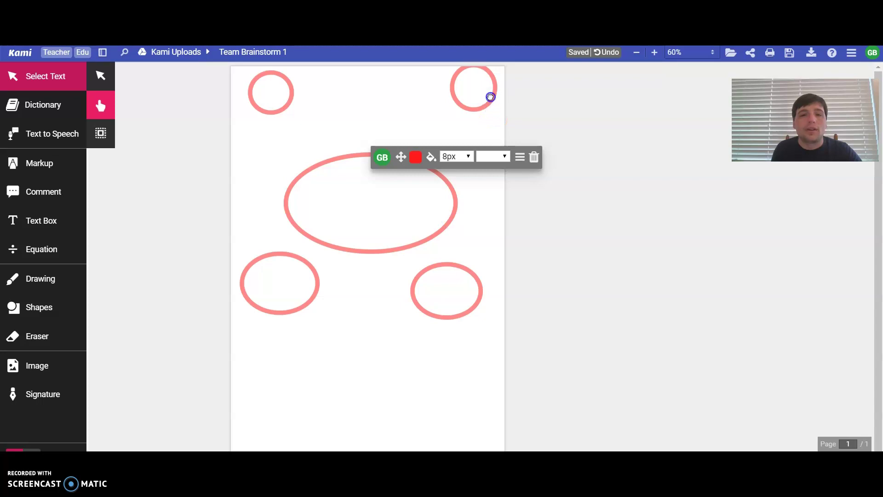
{"action": "left_click_drag", "start_coordinate": [490, 97], "coordinate": [470, 140]}
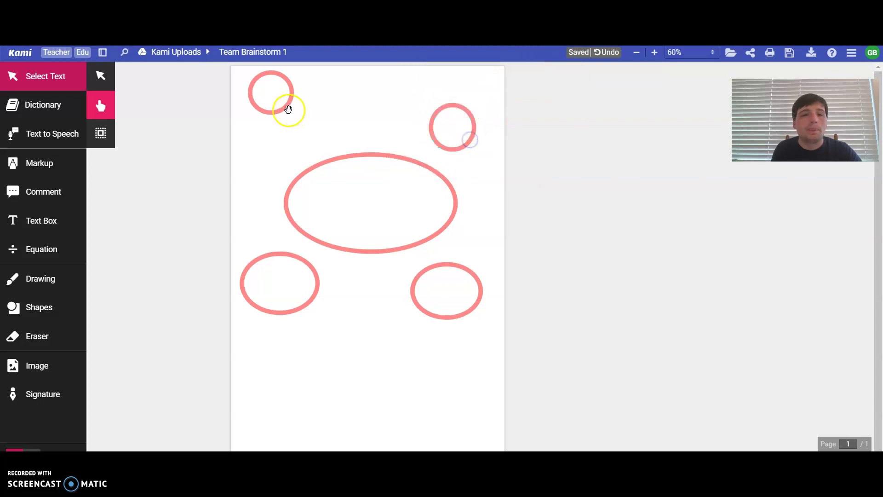
{"action": "left_click_drag", "start_coordinate": [288, 109], "coordinate": [295, 158]}
{"action": "left_click", "coordinate": [527, 138]}
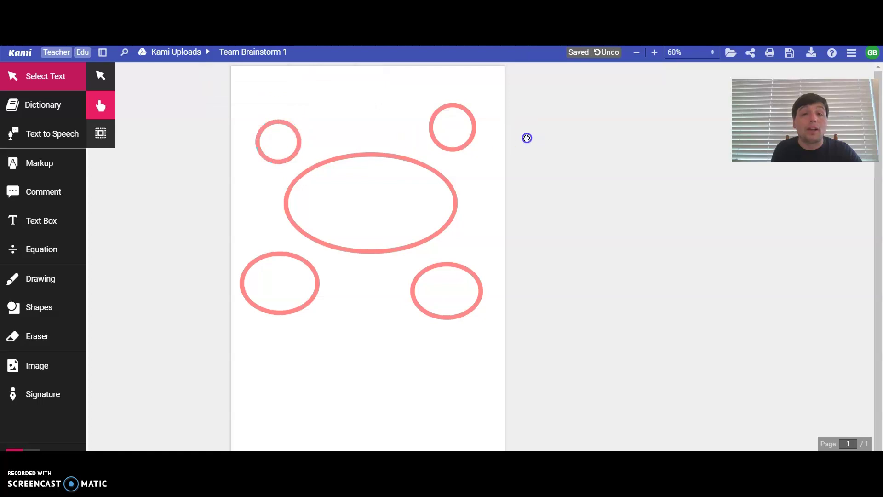
{"action": "left_click", "coordinate": [18, 53]}
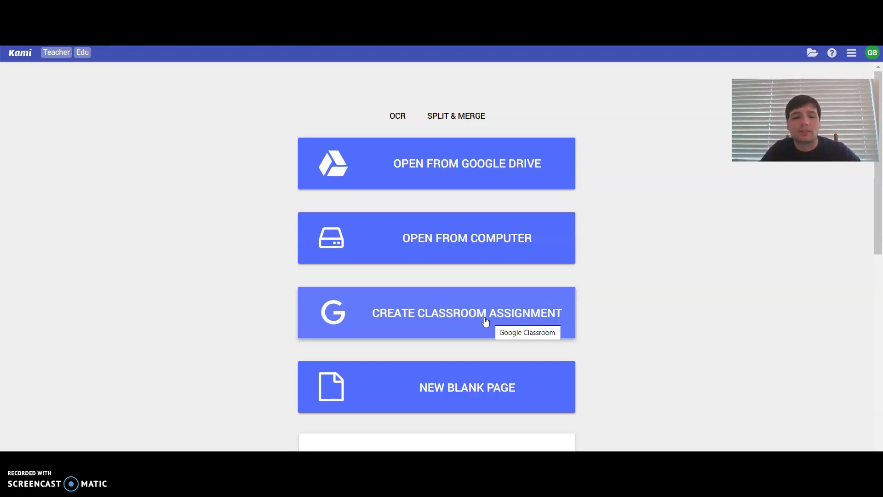
- Wait for the Kami start page to load with its Create Classroom Assignment option
{"action": "left_click", "coordinate": [486, 322]}
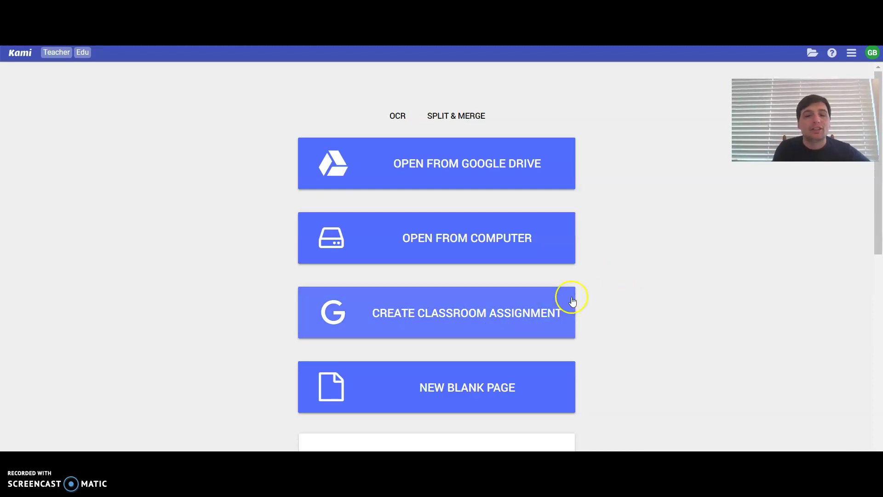
- Start a Classroom assignment and set its points to 50
{"action": "left_click", "coordinate": [558, 306]}
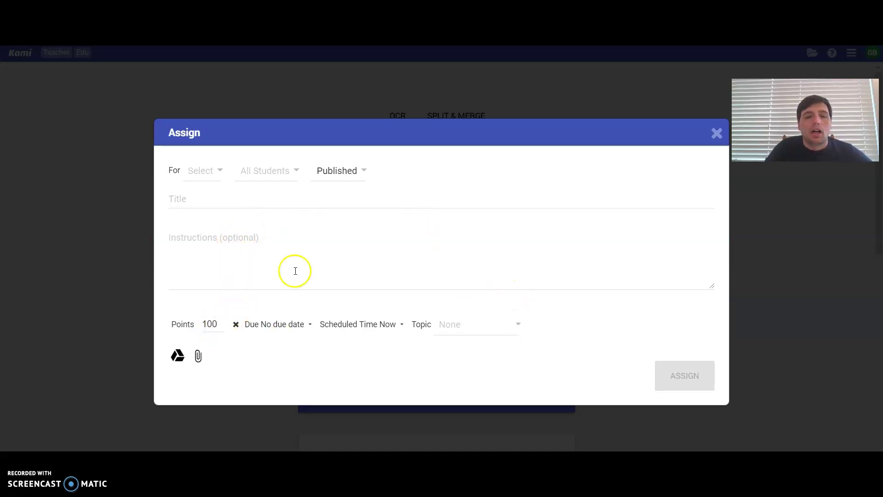
{"action": "left_click", "coordinate": [213, 324]}
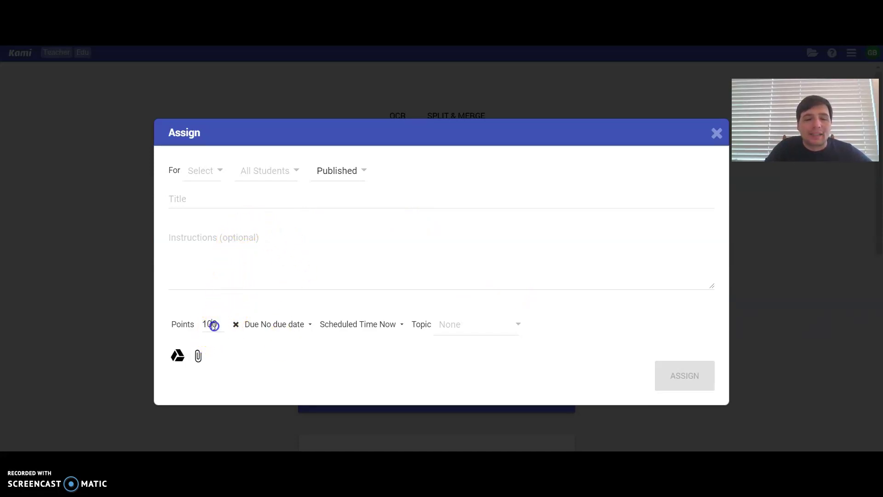
{"action": "type", "text": "50"}
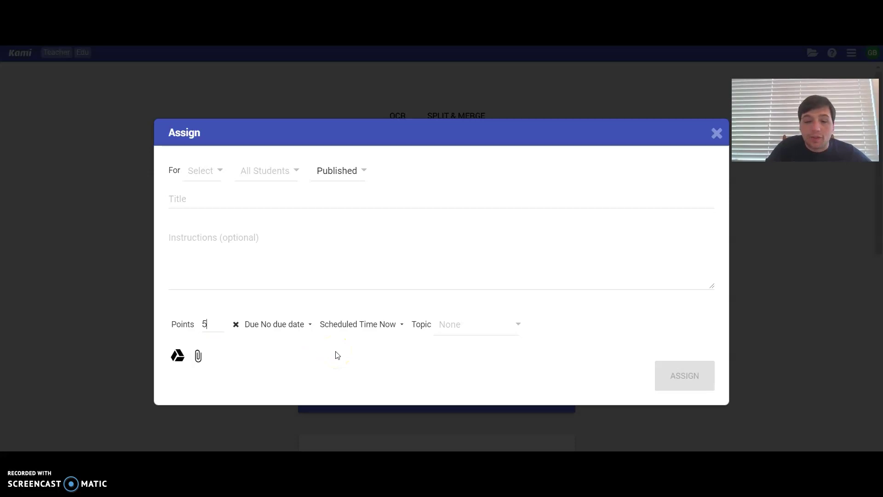
- Try due and scheduled dates, then clear both, leaving no due date and posting Now
{"action": "left_click", "coordinate": [308, 327]}
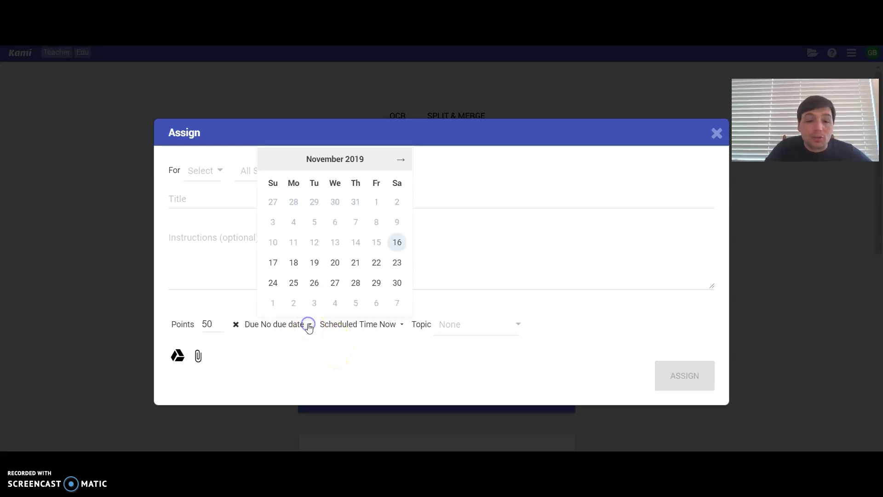
{"action": "left_click", "coordinate": [376, 262]}
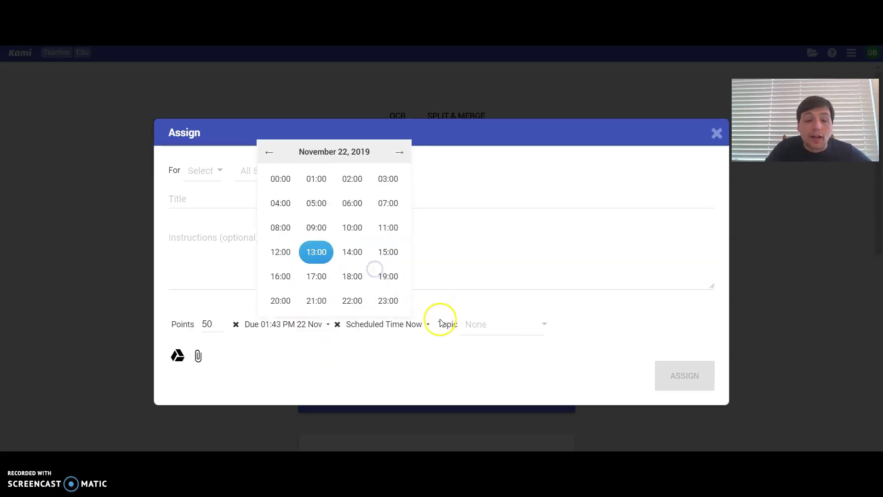
{"action": "left_click", "coordinate": [419, 324]}
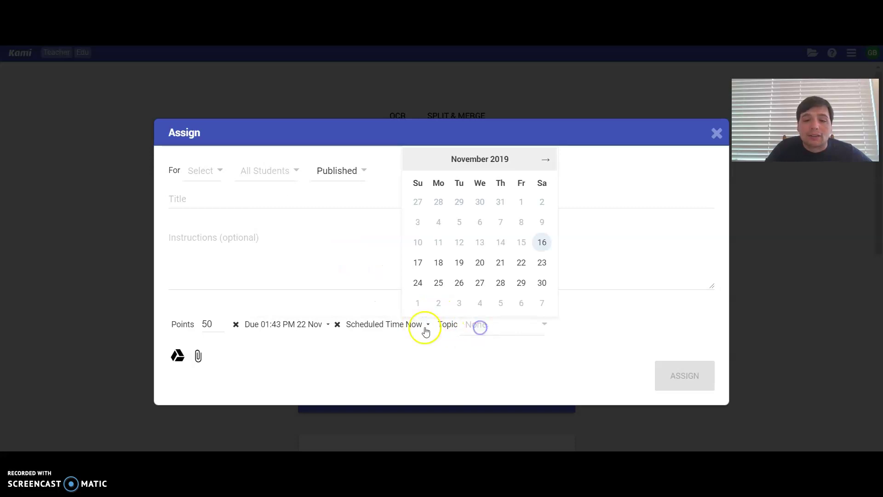
{"action": "left_click", "coordinate": [541, 317]}
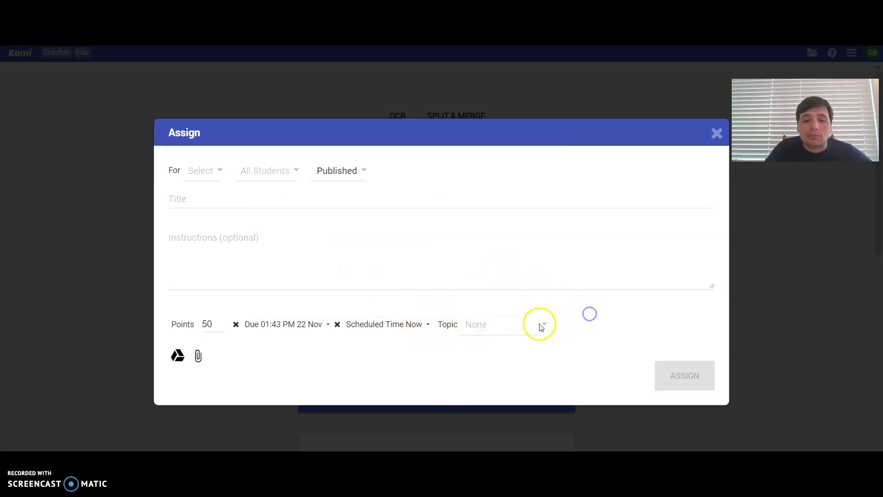
{"action": "left_click", "coordinate": [407, 325]}
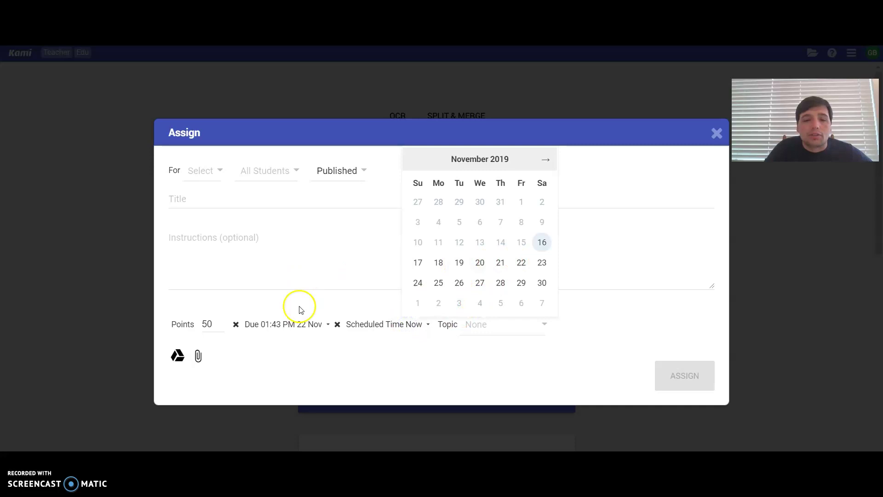
{"action": "left_click", "coordinate": [440, 263]}
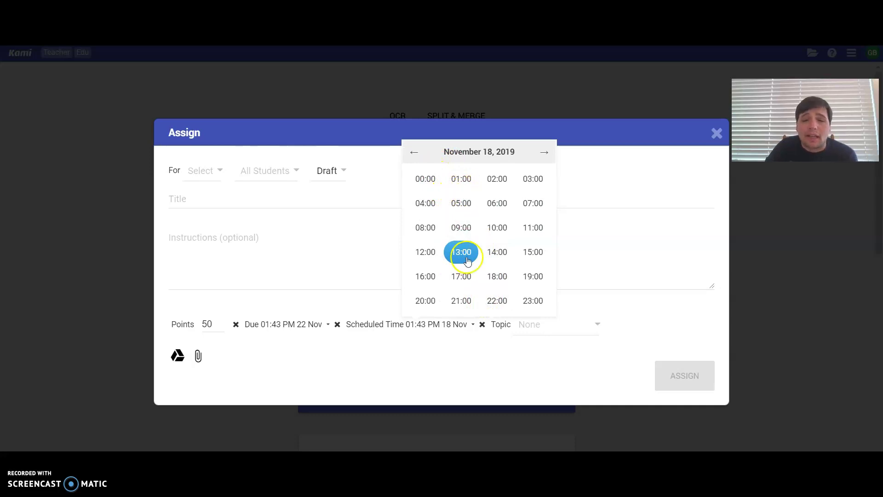
{"action": "left_click", "coordinate": [451, 230]}
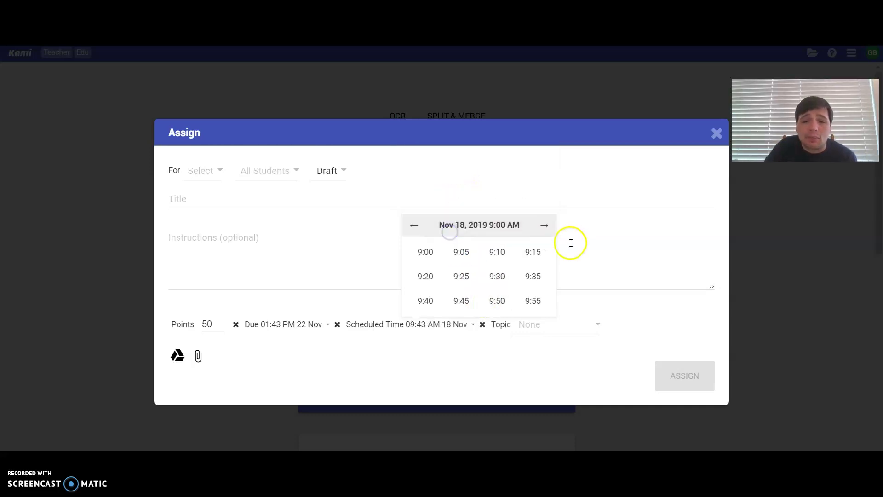
{"action": "left_click", "coordinate": [426, 252]}
{"action": "left_click", "coordinate": [338, 325]}
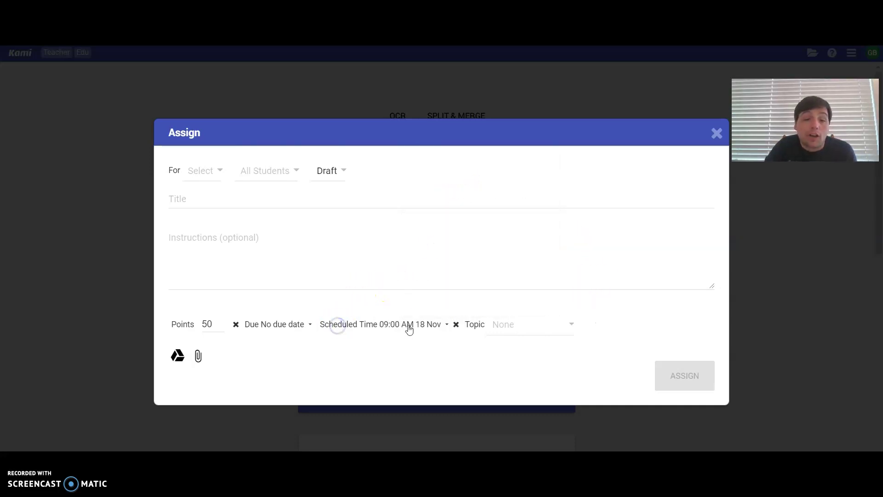
{"action": "left_click", "coordinate": [452, 325]}
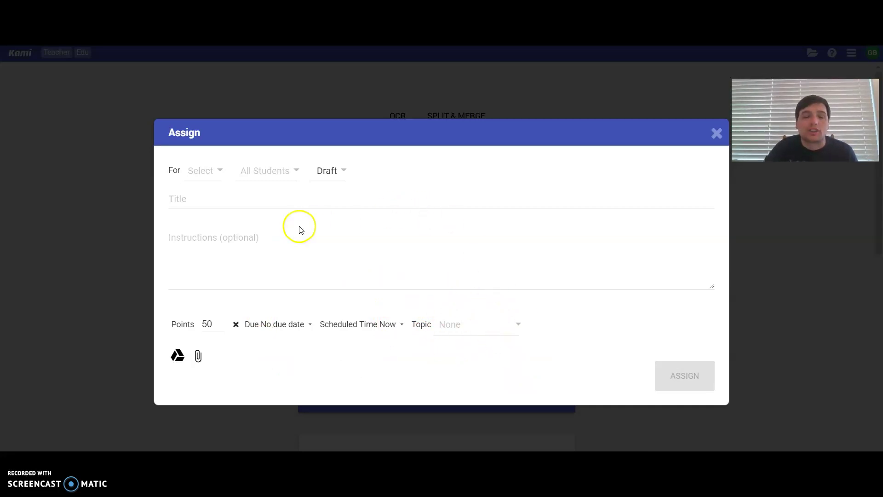
- Add 7th Period Math in the assignment's class list
{"action": "left_click", "coordinate": [218, 177]}
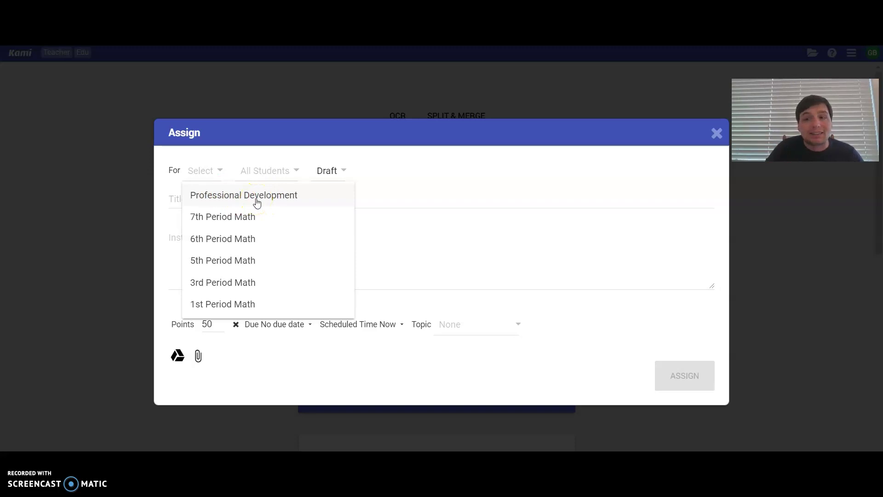
{"action": "left_click", "coordinate": [260, 217]}
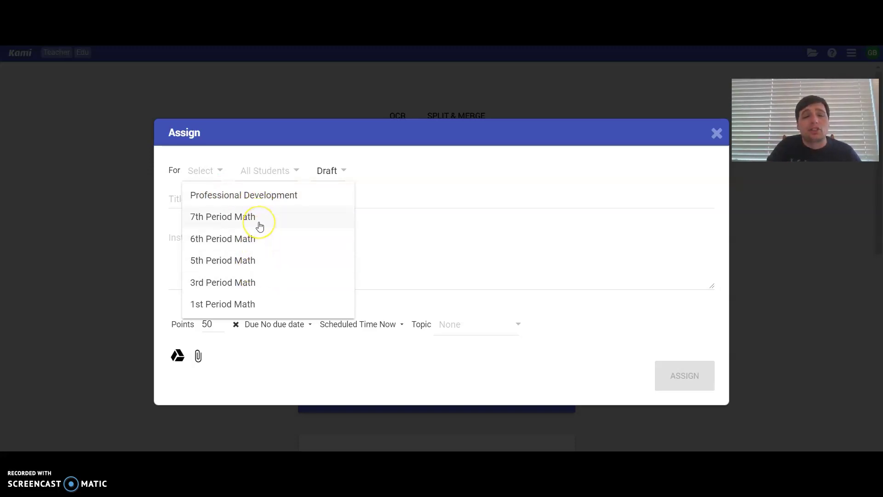
{"action": "left_click", "coordinate": [260, 227]}
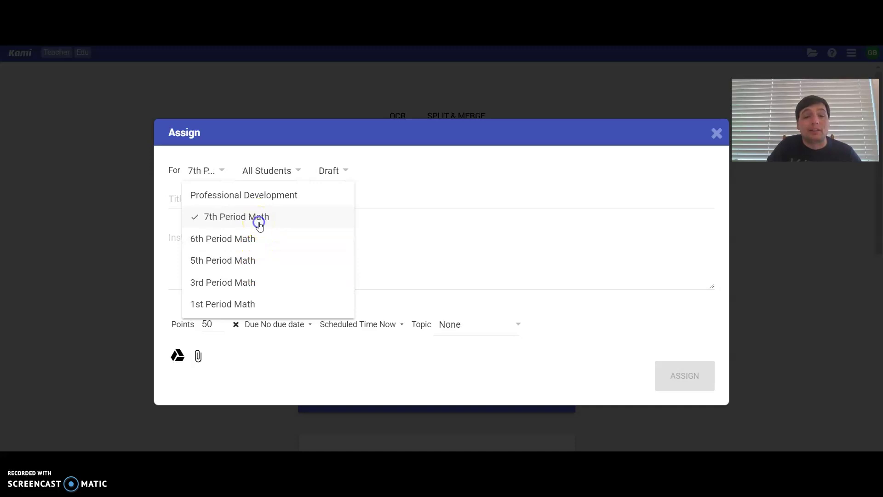
{"action": "left_click", "coordinate": [287, 179]}
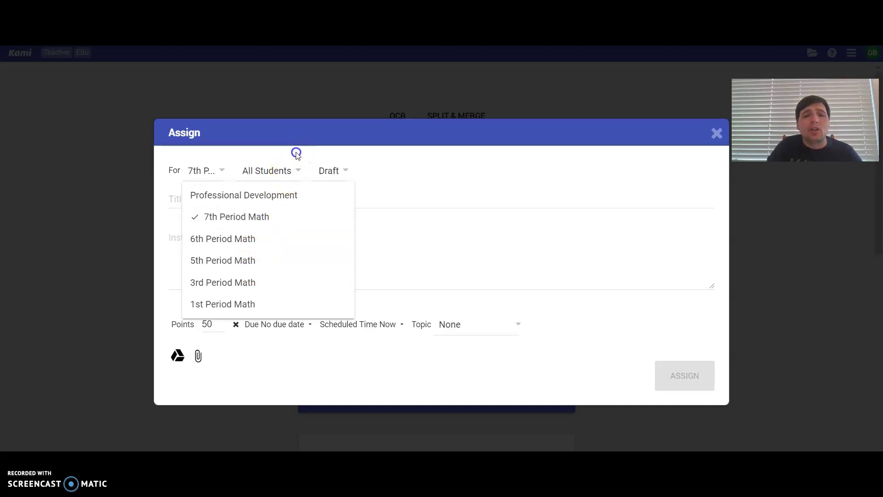
{"action": "left_click", "coordinate": [296, 177]}
- Try picking three individual students, then revert to All Students
{"action": "left_click", "coordinate": [296, 178]}
{"action": "left_click", "coordinate": [298, 242]}
{"action": "left_click", "coordinate": [297, 262]}
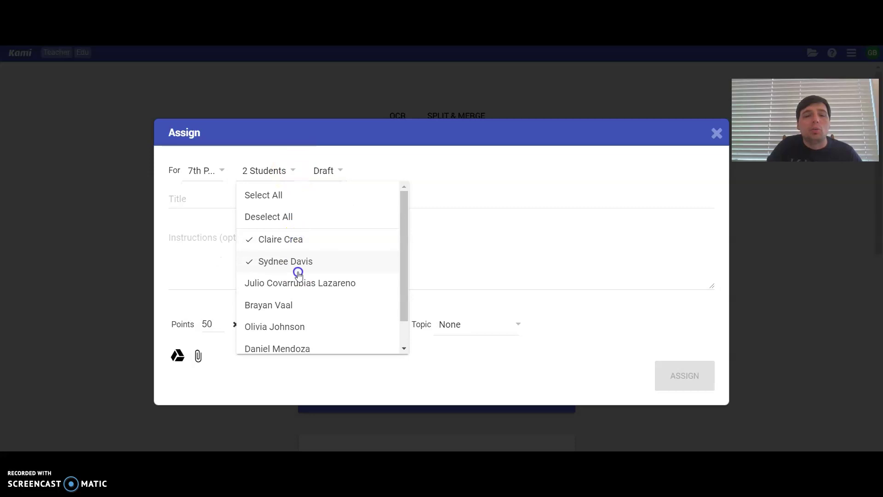
{"action": "left_click", "coordinate": [299, 306]}
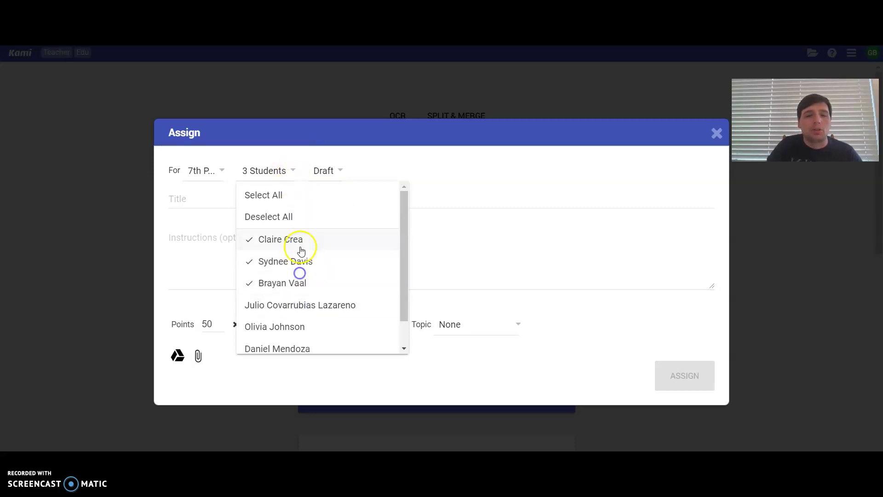
{"action": "left_click", "coordinate": [298, 249]}
{"action": "left_click", "coordinate": [299, 250]}
{"action": "left_click", "coordinate": [299, 239]}
{"action": "left_click", "coordinate": [476, 184]}
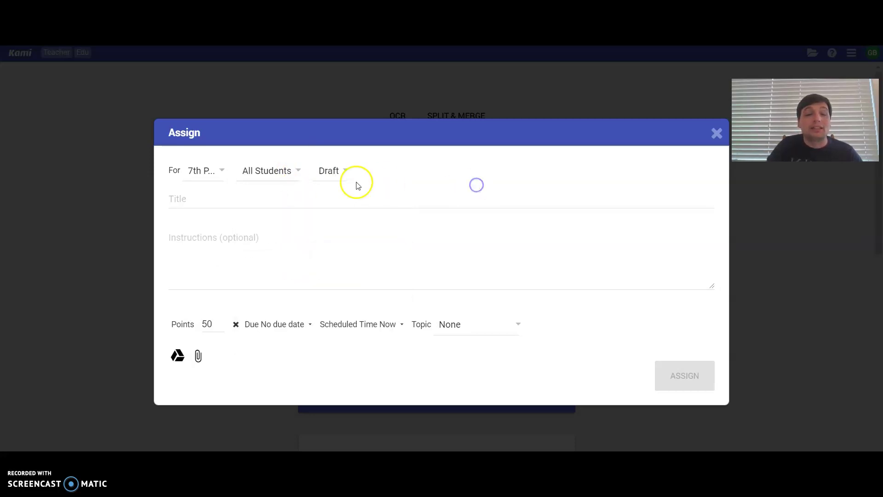
- Keep the assignment as a Draft and remove 7th Period Math, leaving only Professional Development
{"action": "left_click", "coordinate": [330, 176]}
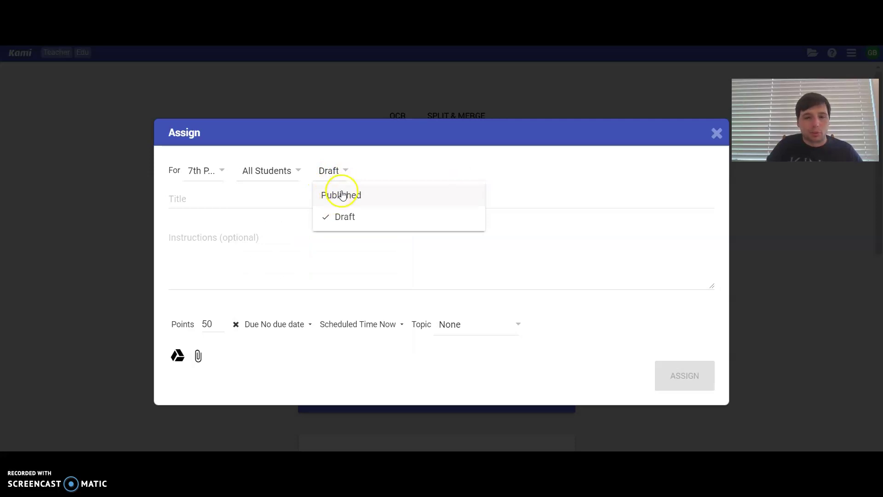
{"action": "left_click", "coordinate": [366, 179]}
{"action": "left_click", "coordinate": [217, 182]}
{"action": "left_click", "coordinate": [256, 194]}
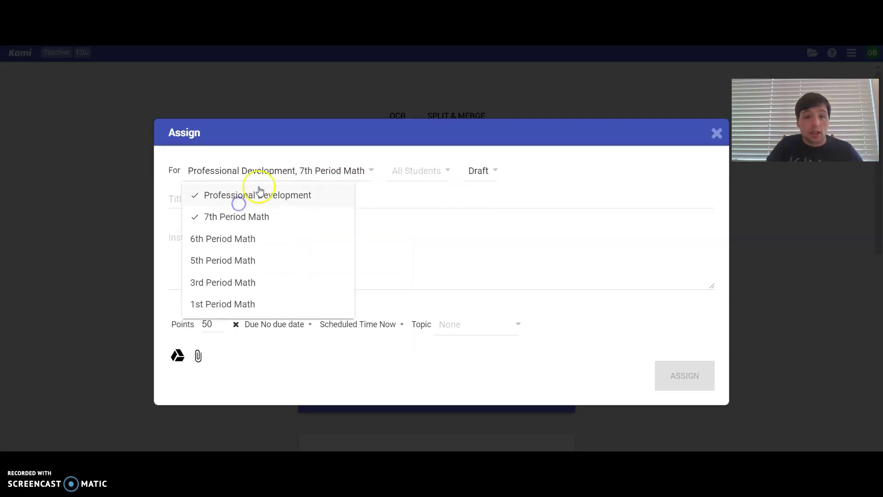
{"action": "left_click", "coordinate": [274, 215]}
{"action": "left_click", "coordinate": [500, 231]}
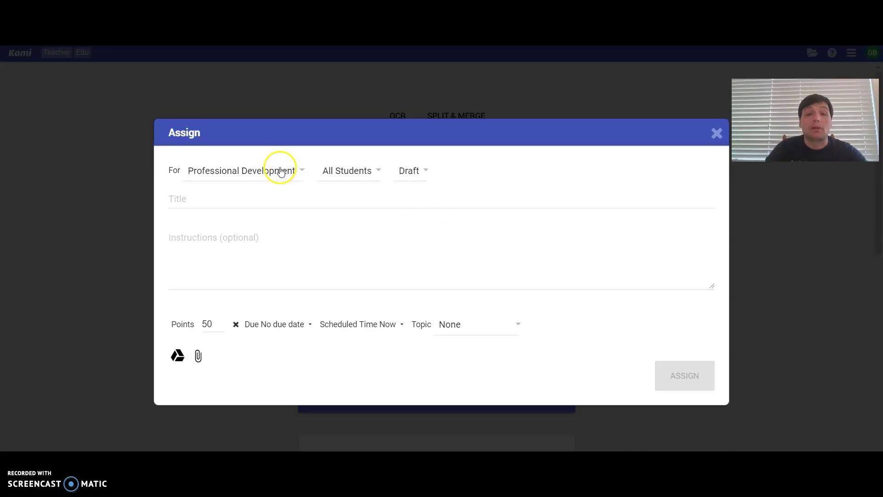
- Enter title 'Kami Example 1' and instructions 'Create a Kami Document.', fixing a mistyped start
{"action": "left_click", "coordinate": [271, 193]}
{"action": "type", "text": "Kami Example 1"}
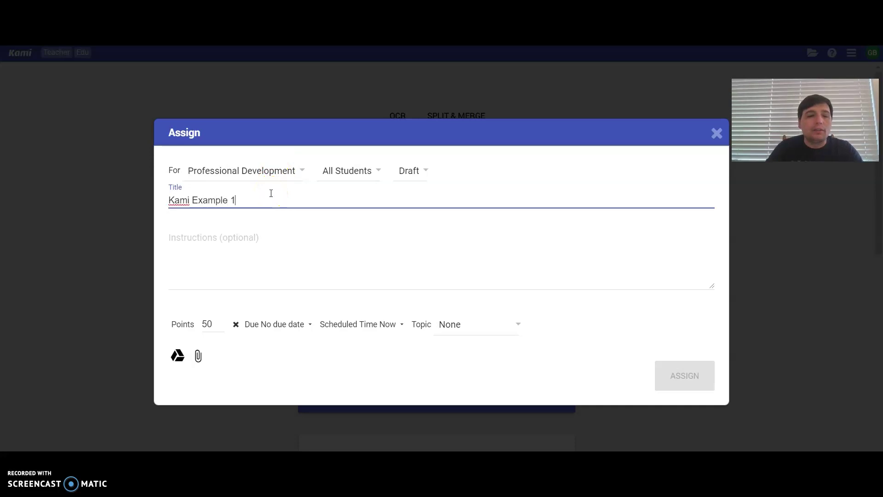
{"action": "left_click", "coordinate": [271, 238]}
{"action": "type", "text": "Fo"}
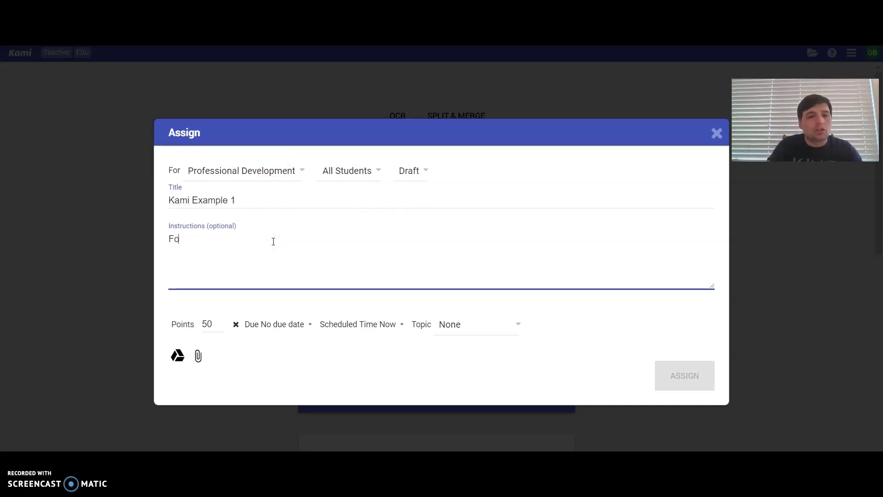
{"action": "key", "text": "BackSpace"}
{"action": "key", "text": "BackSpace"}
{"action": "type", "text": "Create a Kami"}
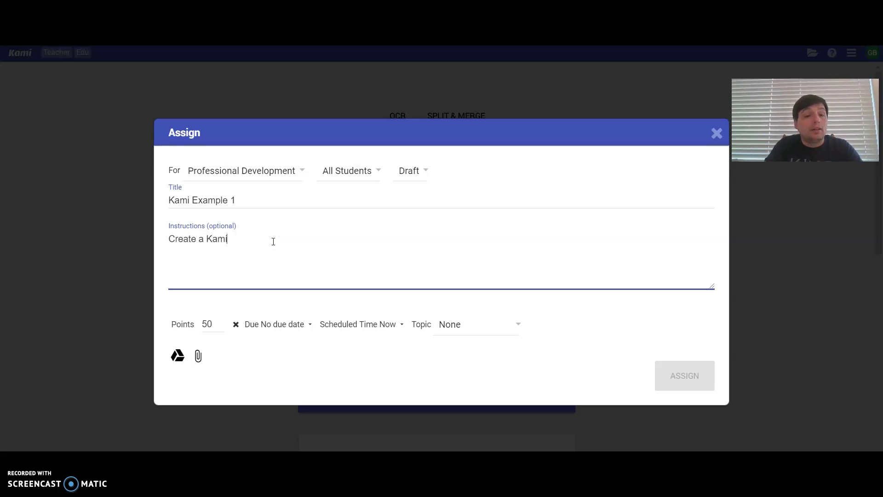
{"action": "type", "text": " Document."}
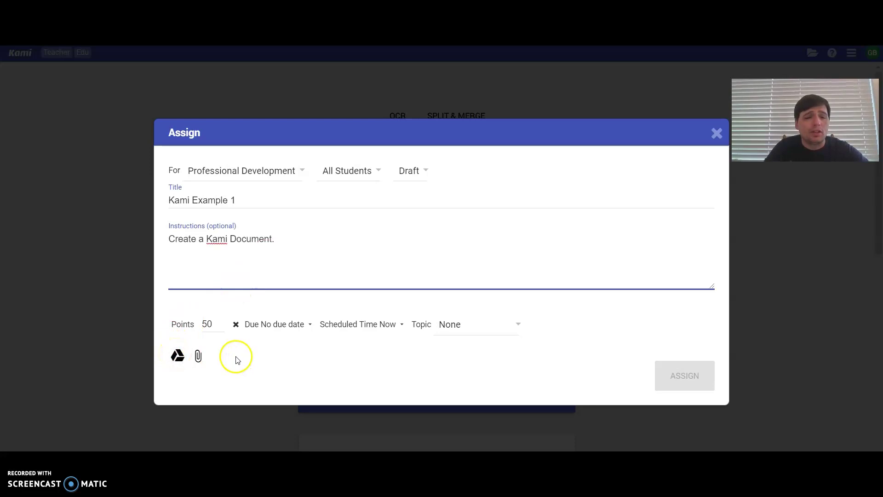
- Attach Kami Example 3.pdf and review its shared-copy, read-only and per-student copy options
{"action": "left_click", "coordinate": [207, 358]}
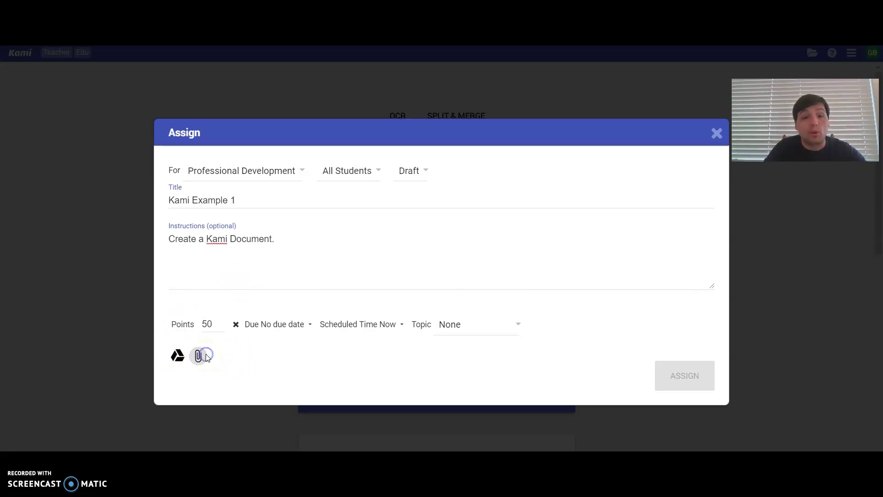
{"action": "double_click", "coordinate": [234, 90]}
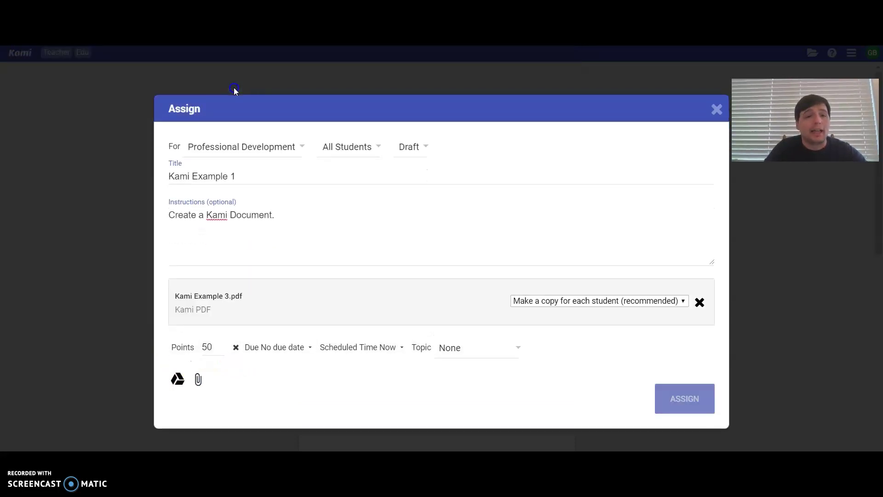
{"action": "left_click", "coordinate": [556, 301]}
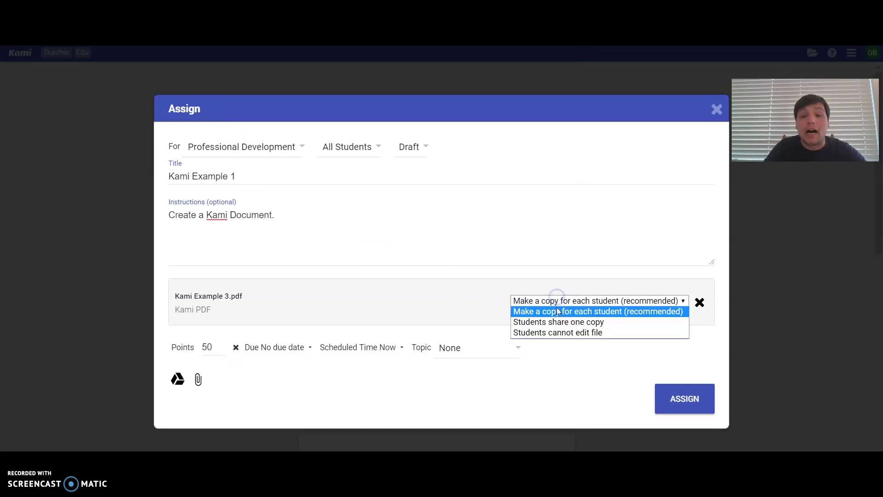
{"action": "left_click", "coordinate": [556, 323]}
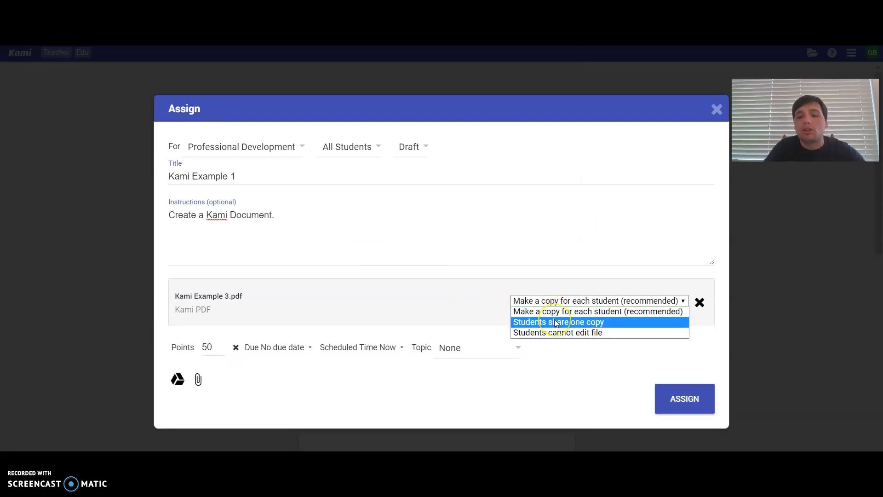
{"action": "left_click", "coordinate": [554, 335]}
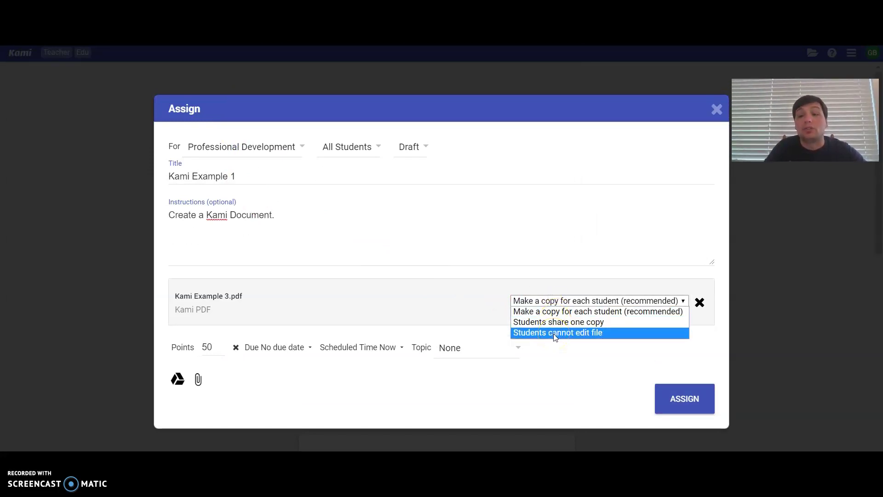
{"action": "left_click", "coordinate": [563, 311]}
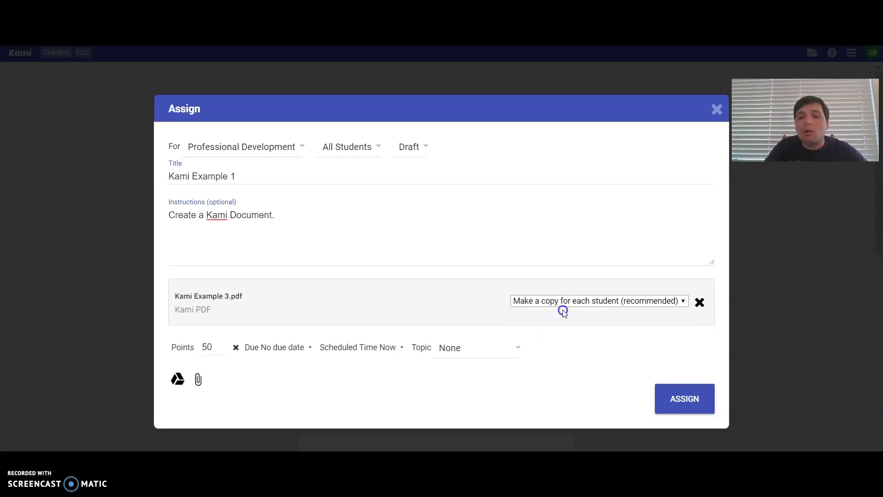
- Settle on 'Make a copy for each student' and post the assignment with ASSIGN
{"action": "left_click", "coordinate": [562, 304]}
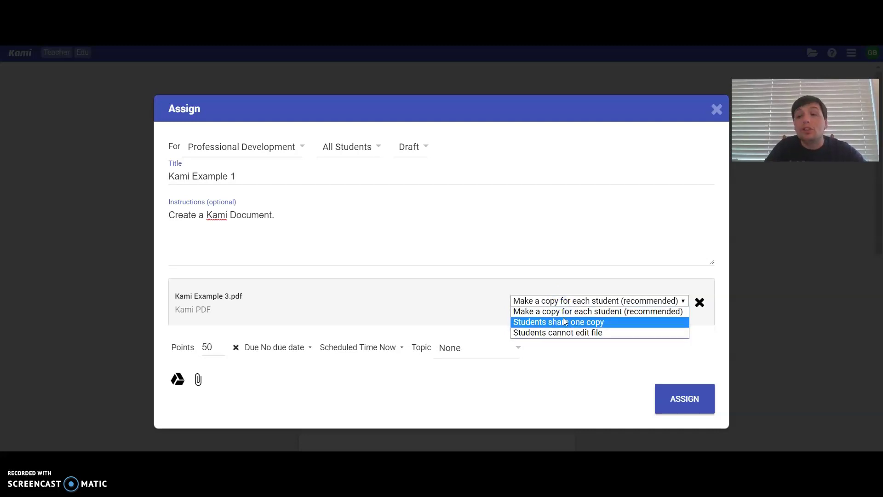
{"action": "left_click", "coordinate": [565, 321]}
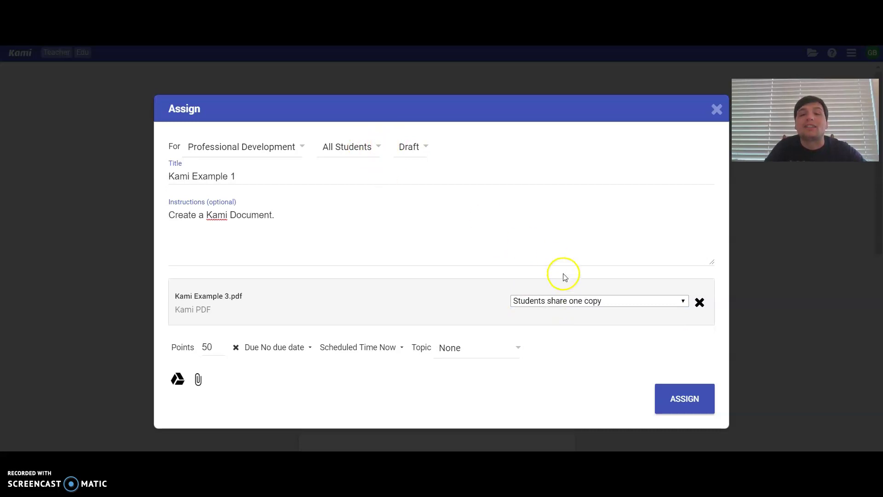
{"action": "left_click", "coordinate": [578, 307]}
{"action": "left_click", "coordinate": [578, 310]}
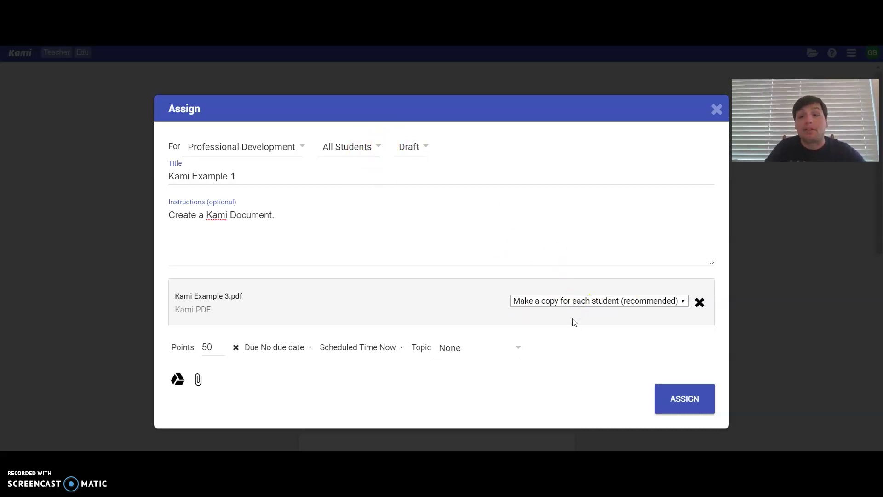
{"action": "left_click", "coordinate": [572, 307]}
{"action": "left_click", "coordinate": [594, 291]}
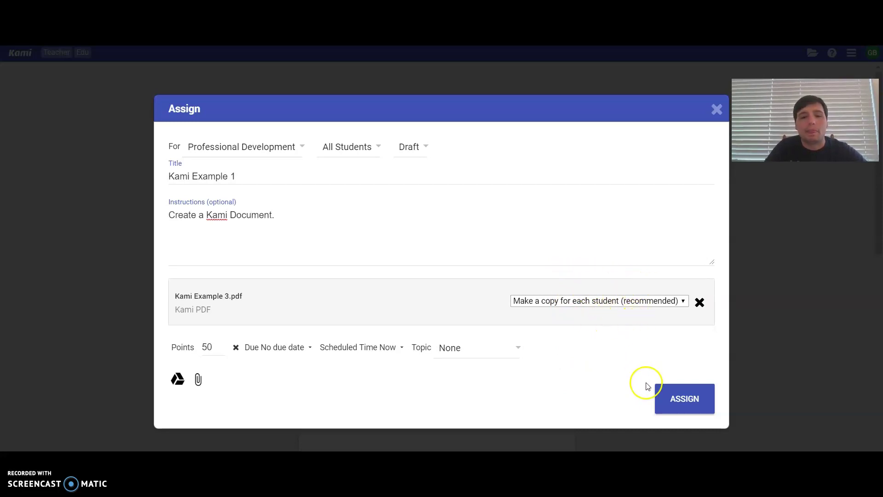
{"action": "left_click", "coordinate": [664, 398]}
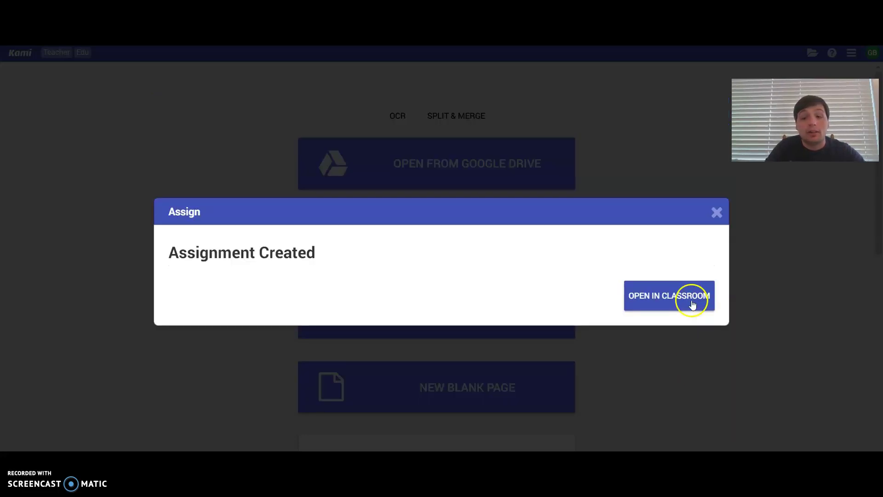
- Open the posted Kami Example 1 assignment in Google Classroom's Professional Development stream
{"action": "left_click", "coordinate": [692, 300]}
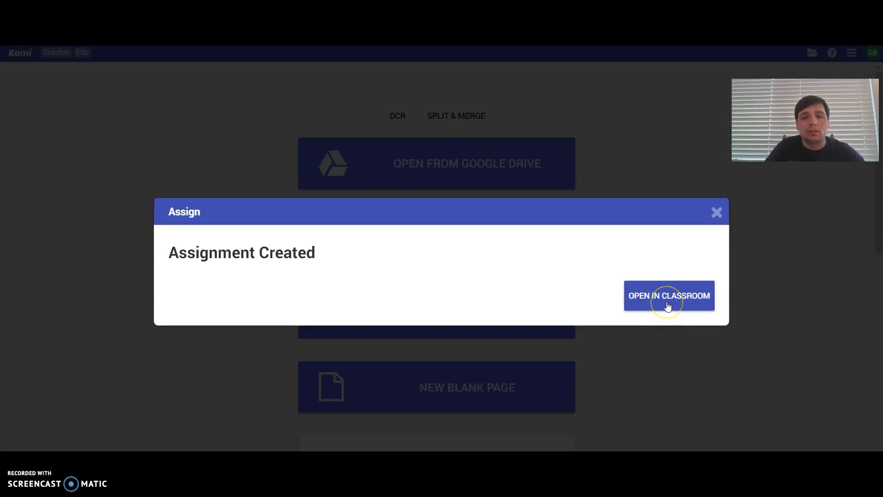
{"action": "left_click", "coordinate": [667, 301]}
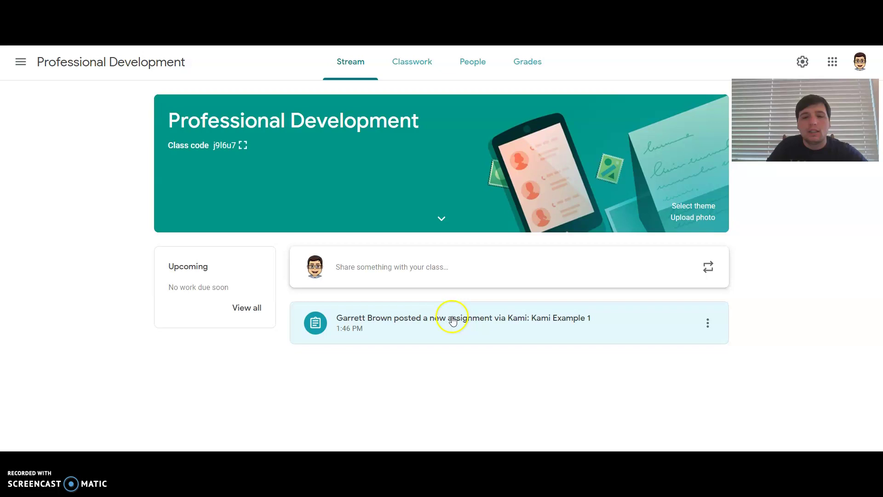
- Open the Kami Example 1 assignment's instructions and preview the attached Kami Example 3.pdf worksheet
{"action": "left_click", "coordinate": [496, 319]}
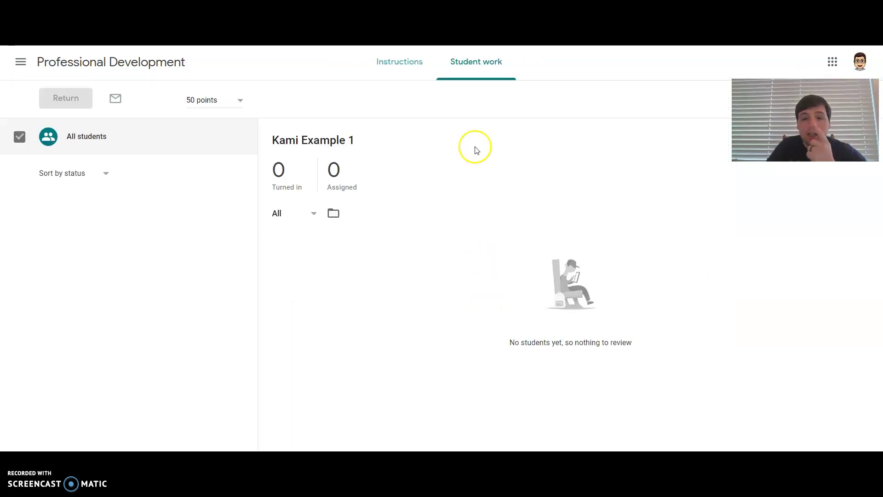
{"action": "left_click", "coordinate": [420, 65]}
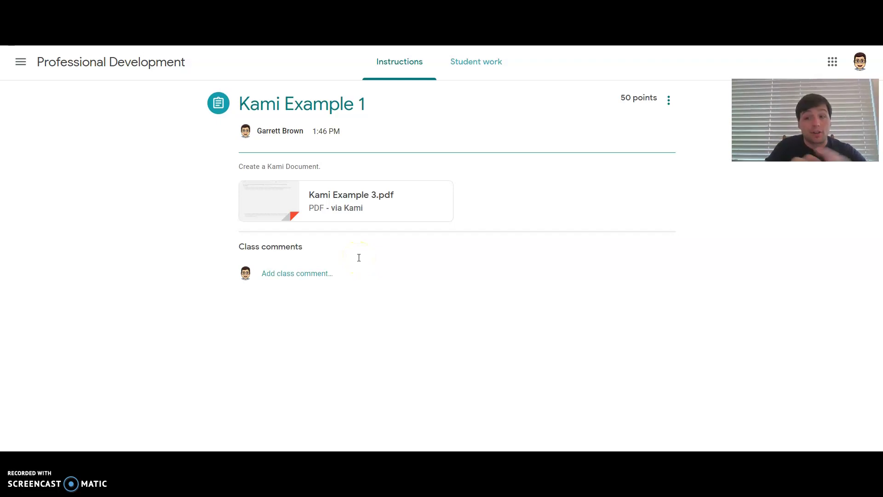
{"action": "left_click", "coordinate": [362, 210]}
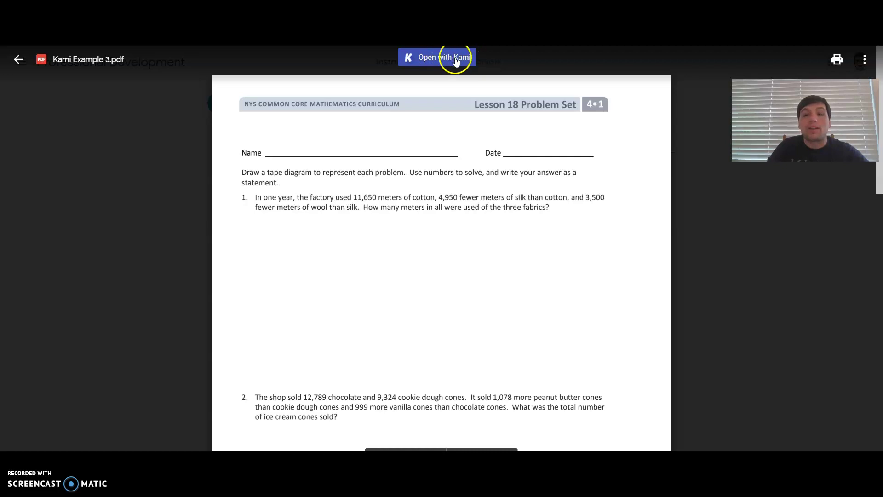
- Look over the Lesson 18 worksheet in Kami, then close it to return to the Kami Example 1 assignment
{"action": "scroll", "coordinate": [414, 136], "scroll_direction": "down", "scroll_amount": 4}
{"action": "scroll", "coordinate": [414, 135], "scroll_direction": "up", "scroll_amount": 4}
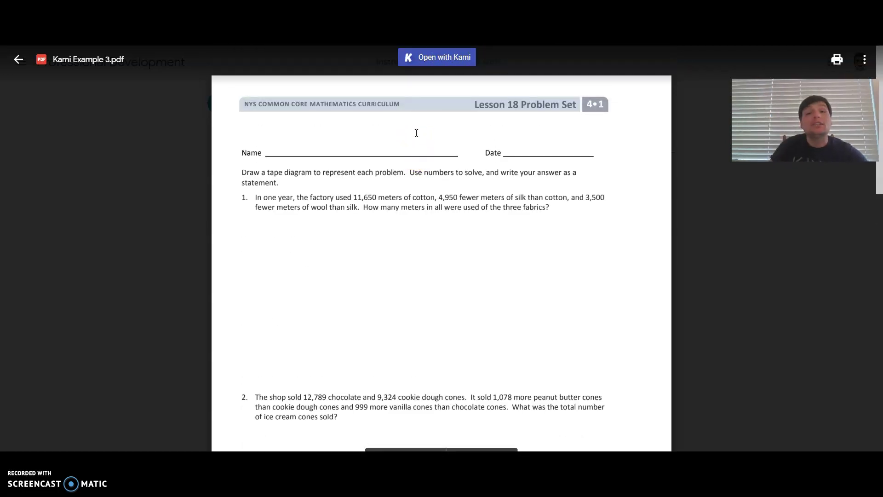
{"action": "left_click", "coordinate": [439, 60]}
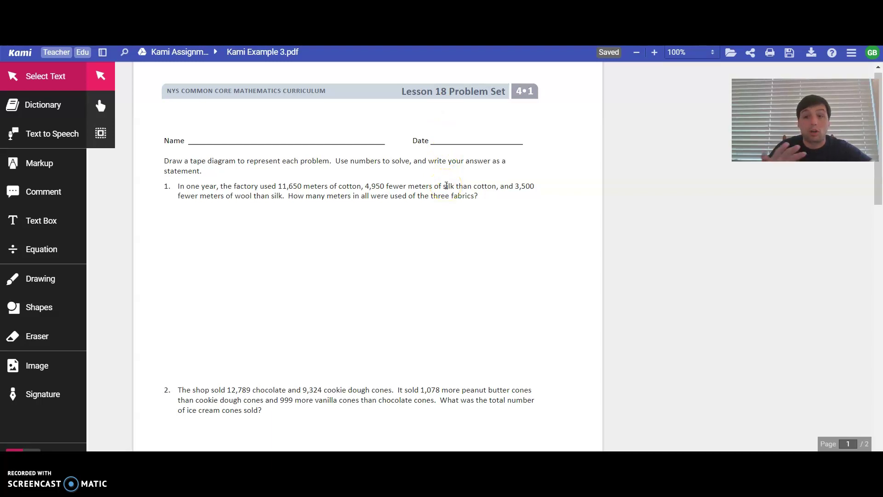
{"action": "scroll", "coordinate": [457, 188], "scroll_direction": "down", "scroll_amount": 3}
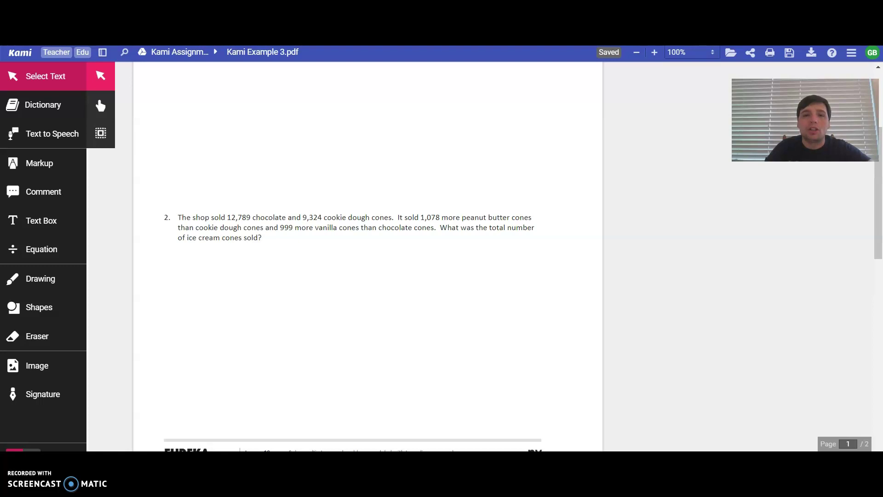
{"action": "key", "text": "ctrl+w"}
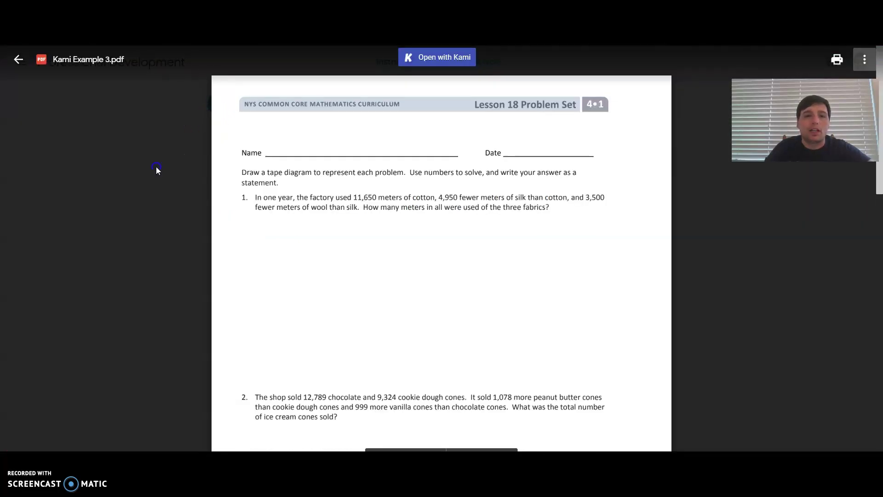
{"action": "left_click", "coordinate": [156, 167]}
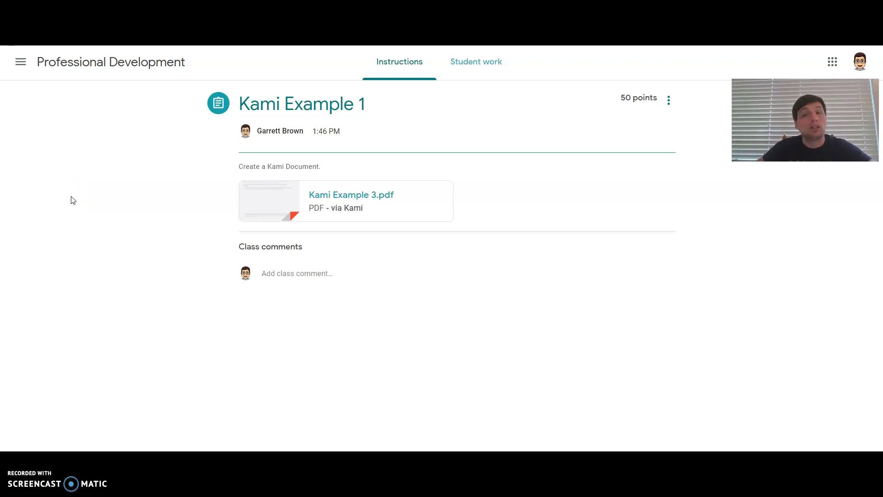
- Return from the Kami Example 1 assignment page to the Kami home tab
{"action": "left_click", "coordinate": [100, 147]}
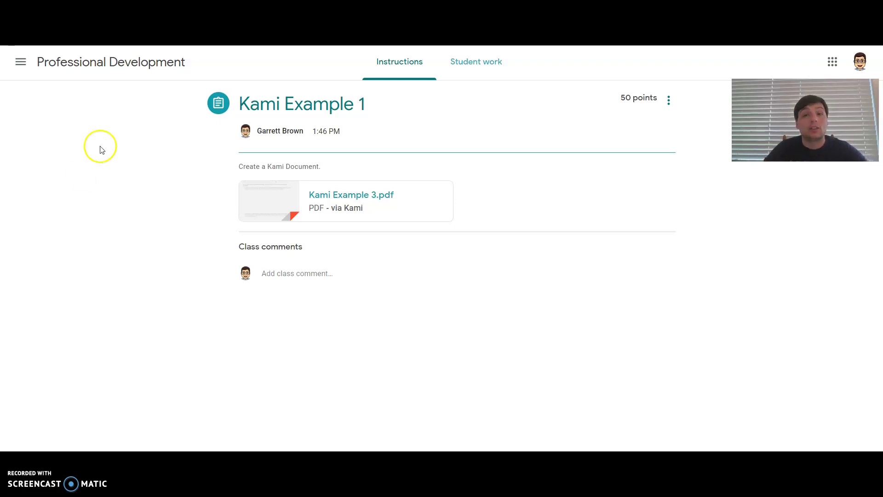